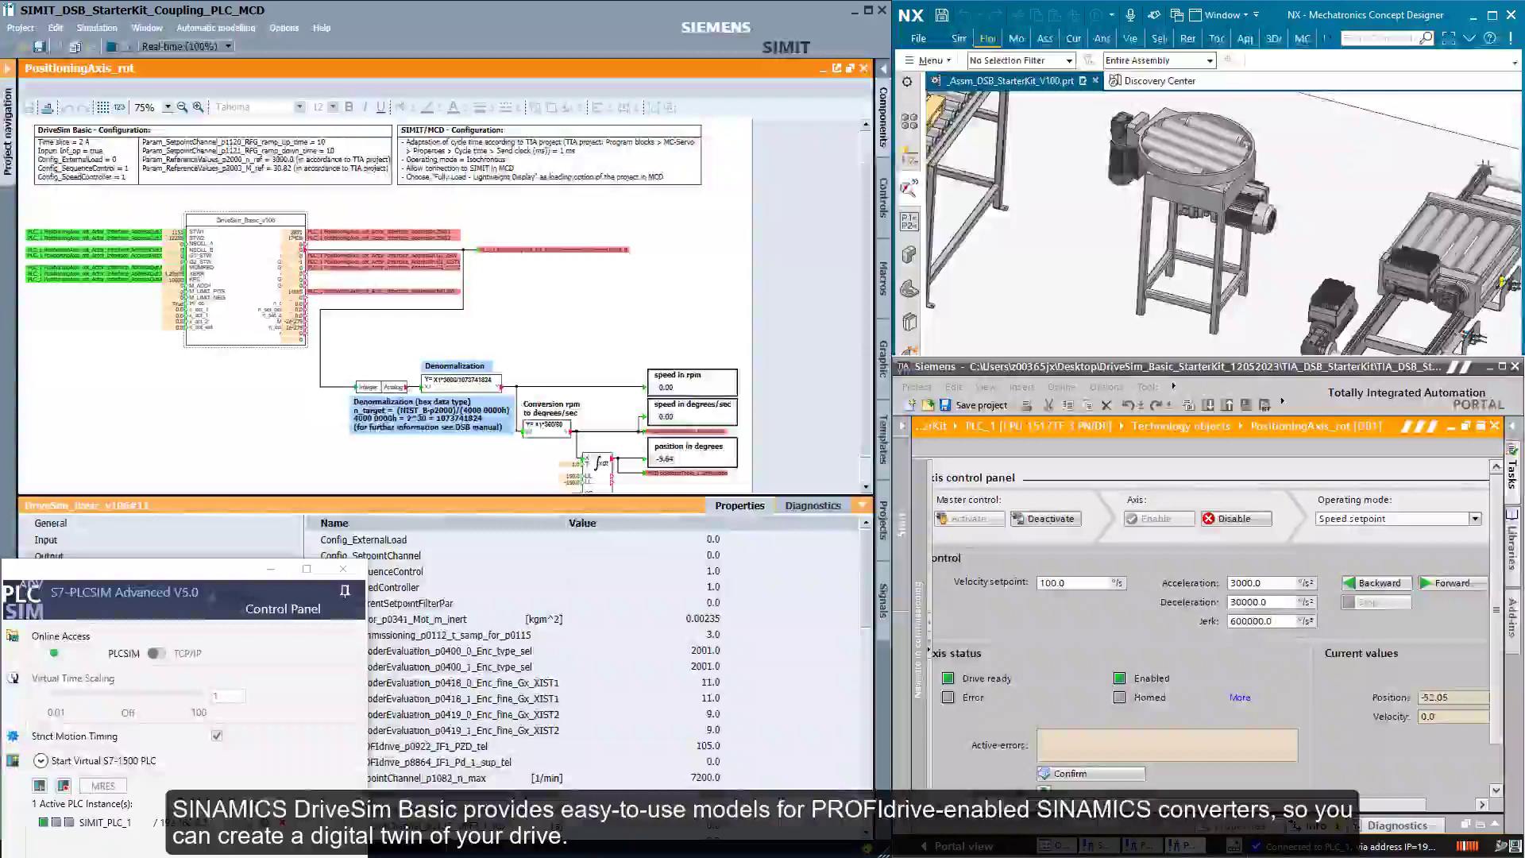
- Jog the positioning axis forward, stop it, run it backward, and stop it again
click(1475, 583)
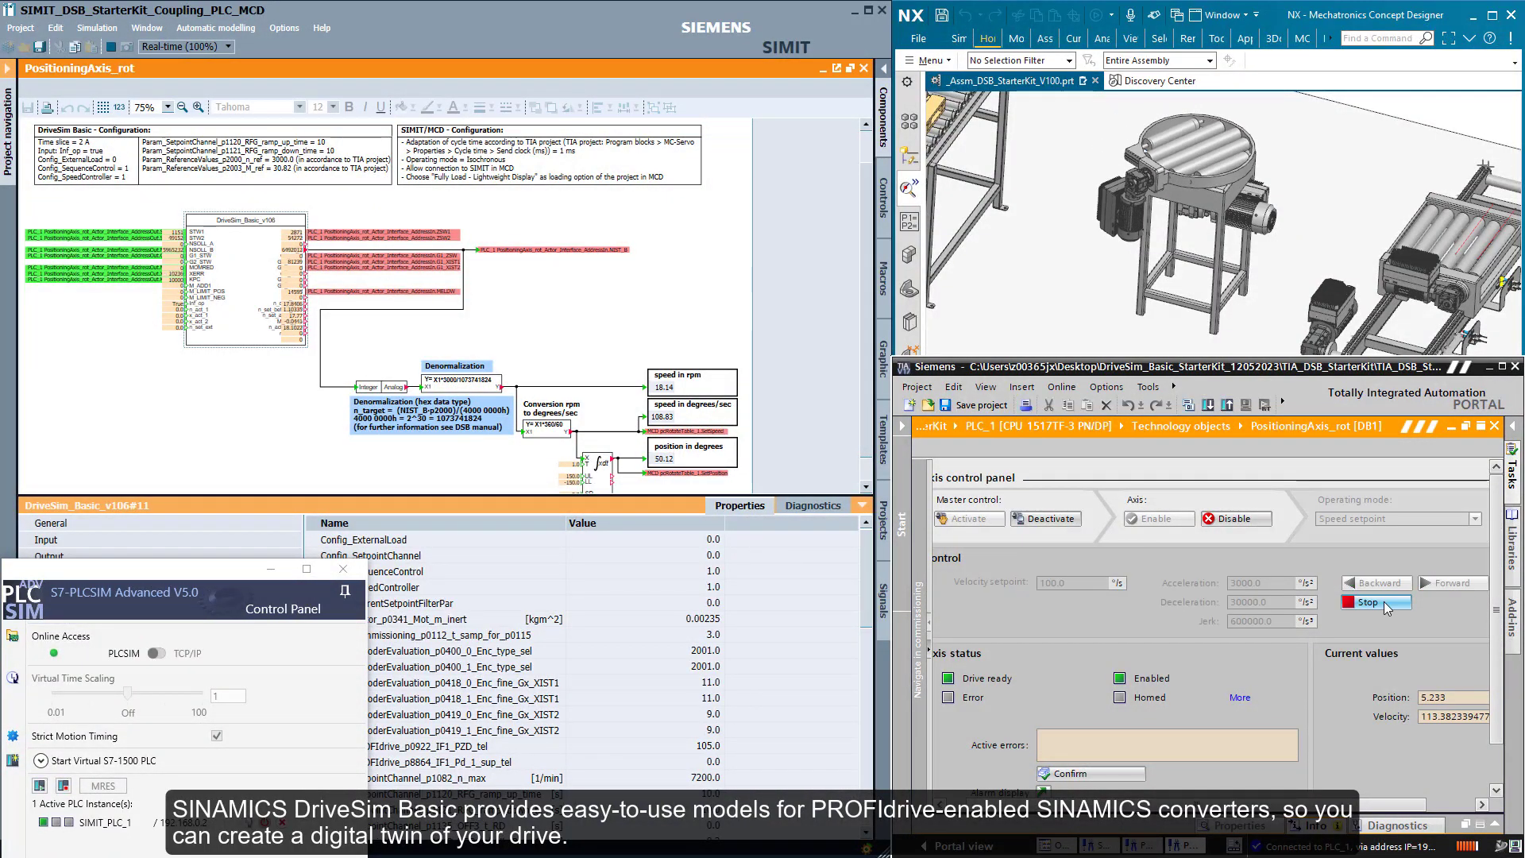
click(1367, 603)
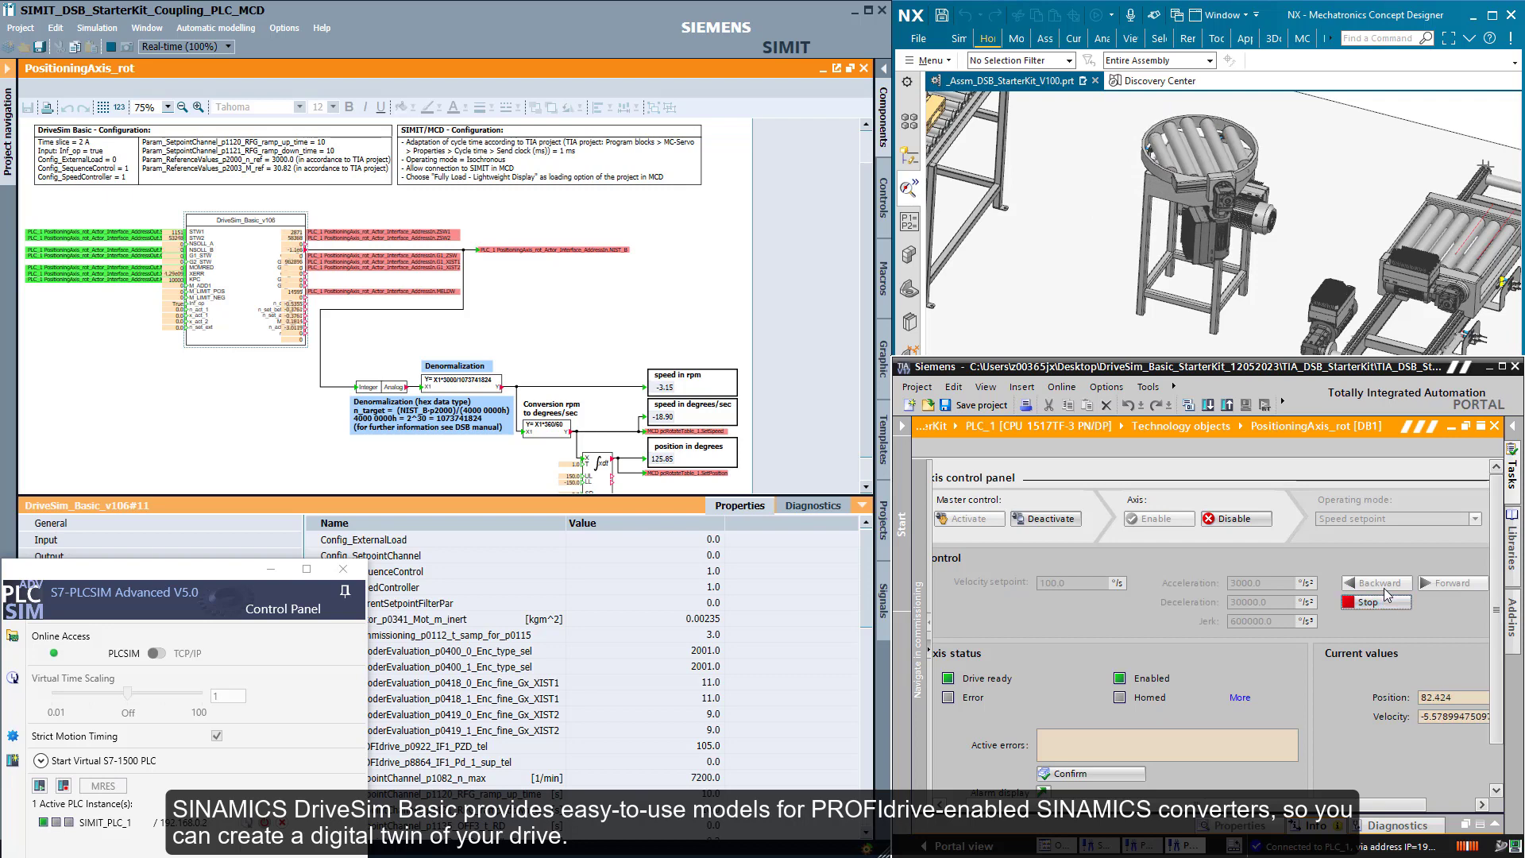
click(1379, 583)
click(1414, 603)
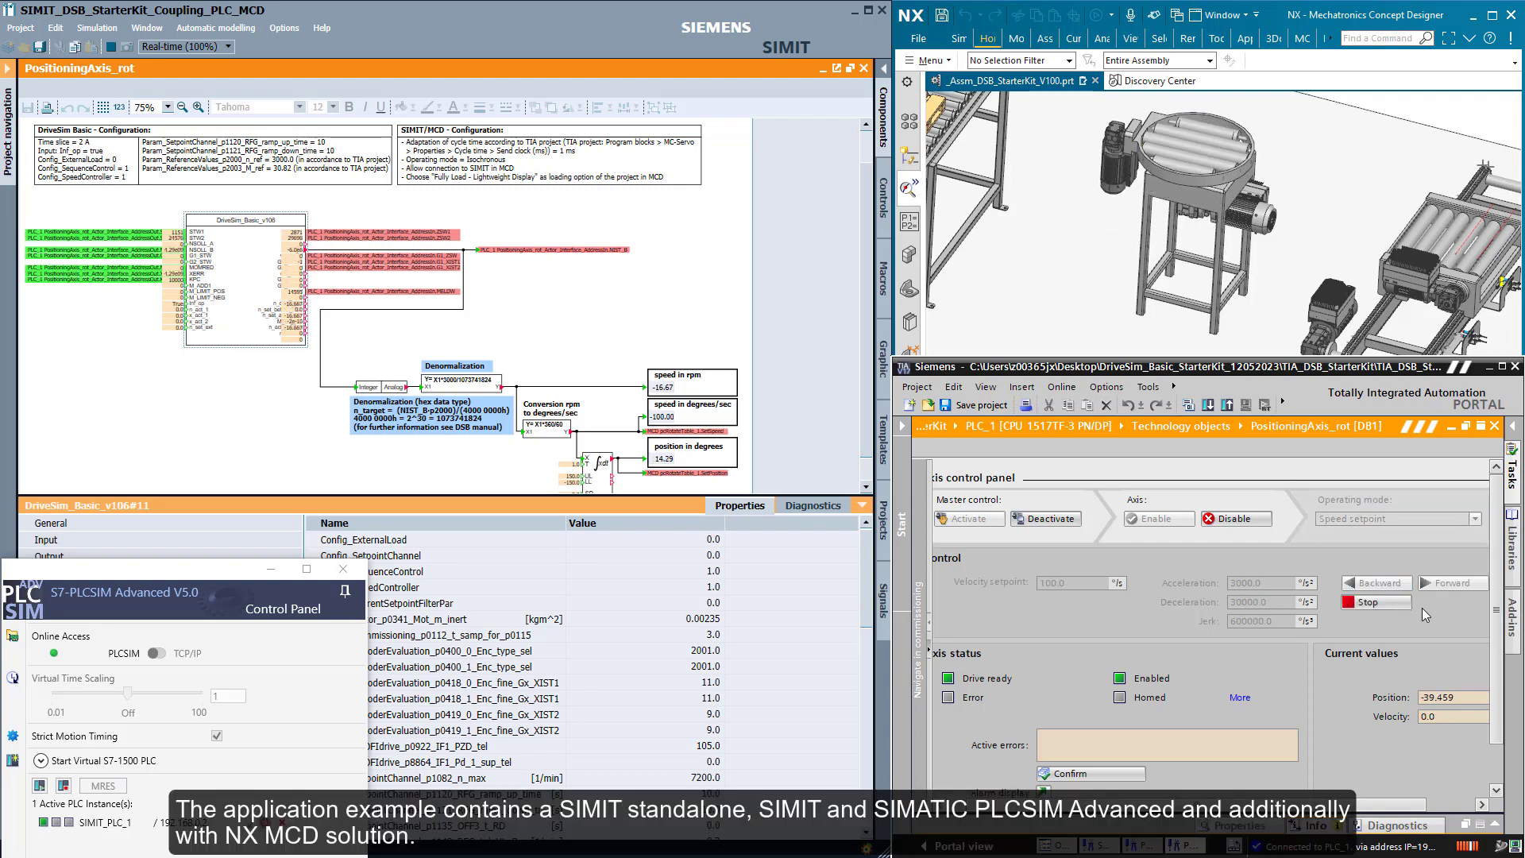
click(1383, 601)
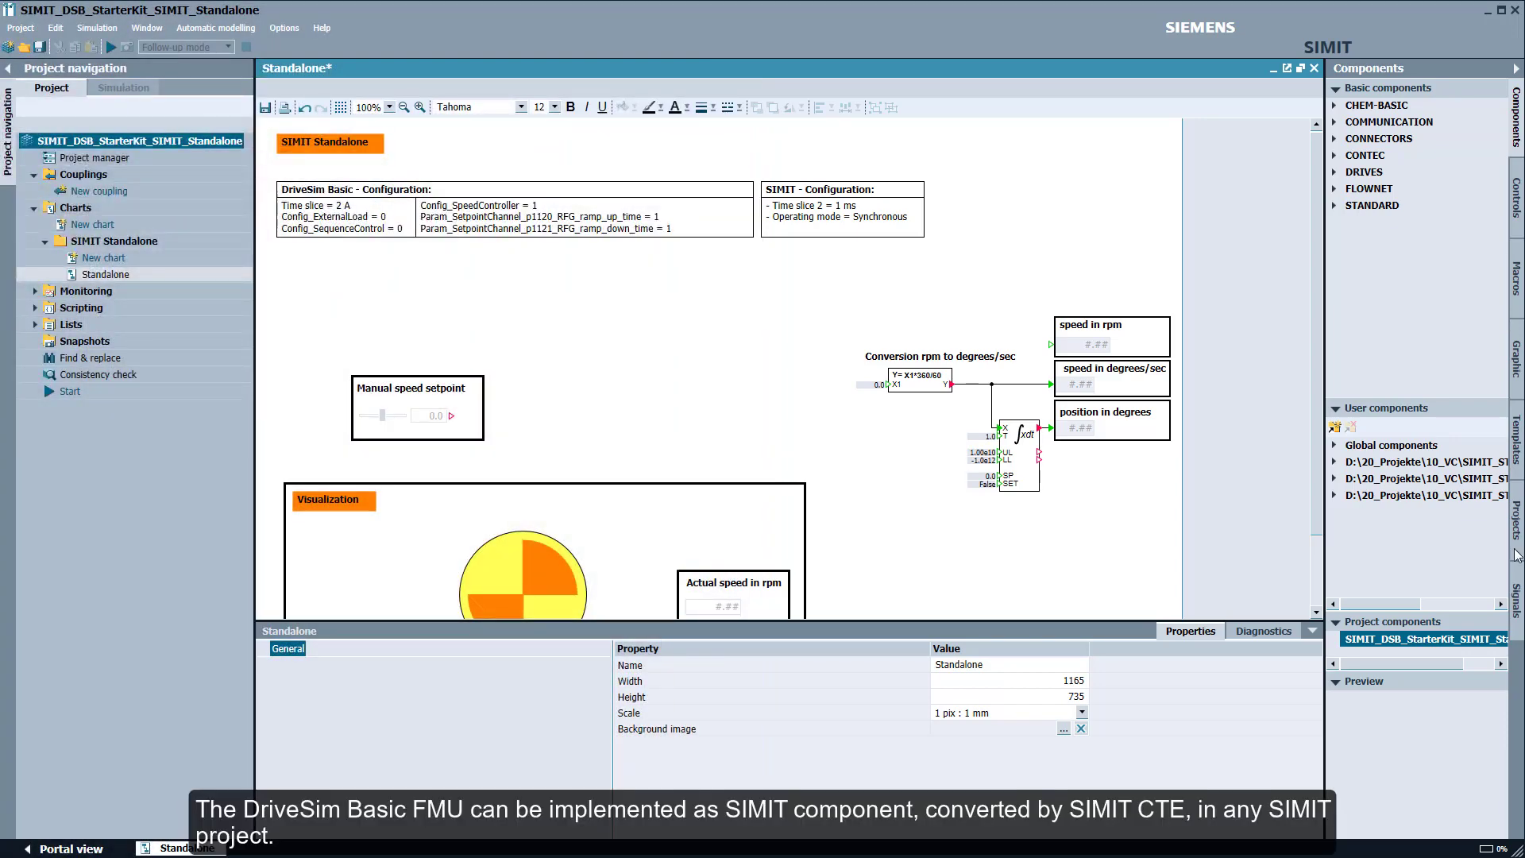
- Paste DriveSim_Basic_v106, wiring Manual speed setpoint to n_set_ext and n_ctrl_n_set to X1
click(1311, 631)
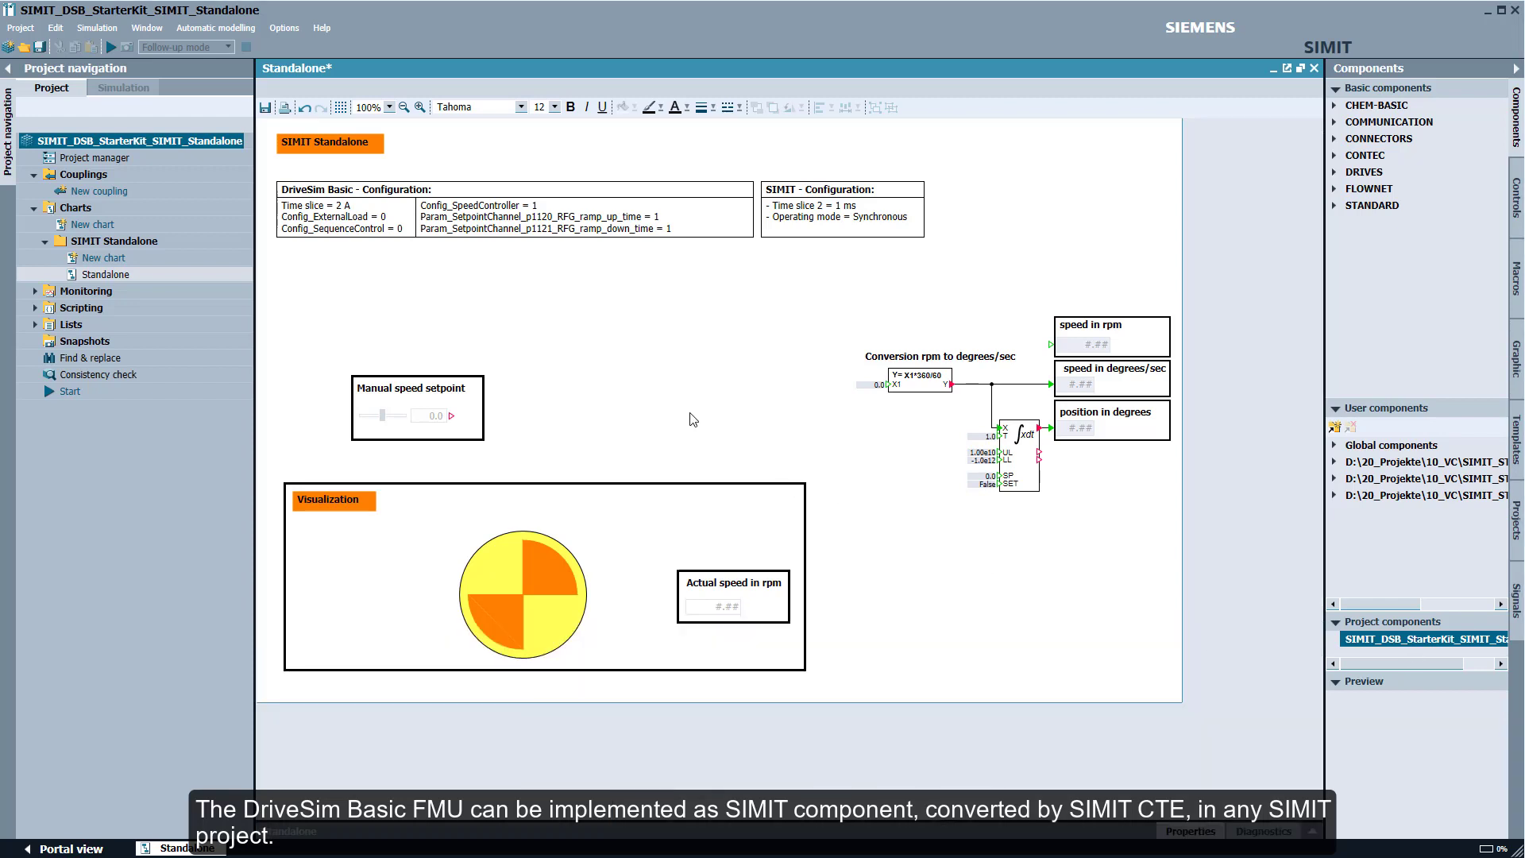
key(ctrl+v)
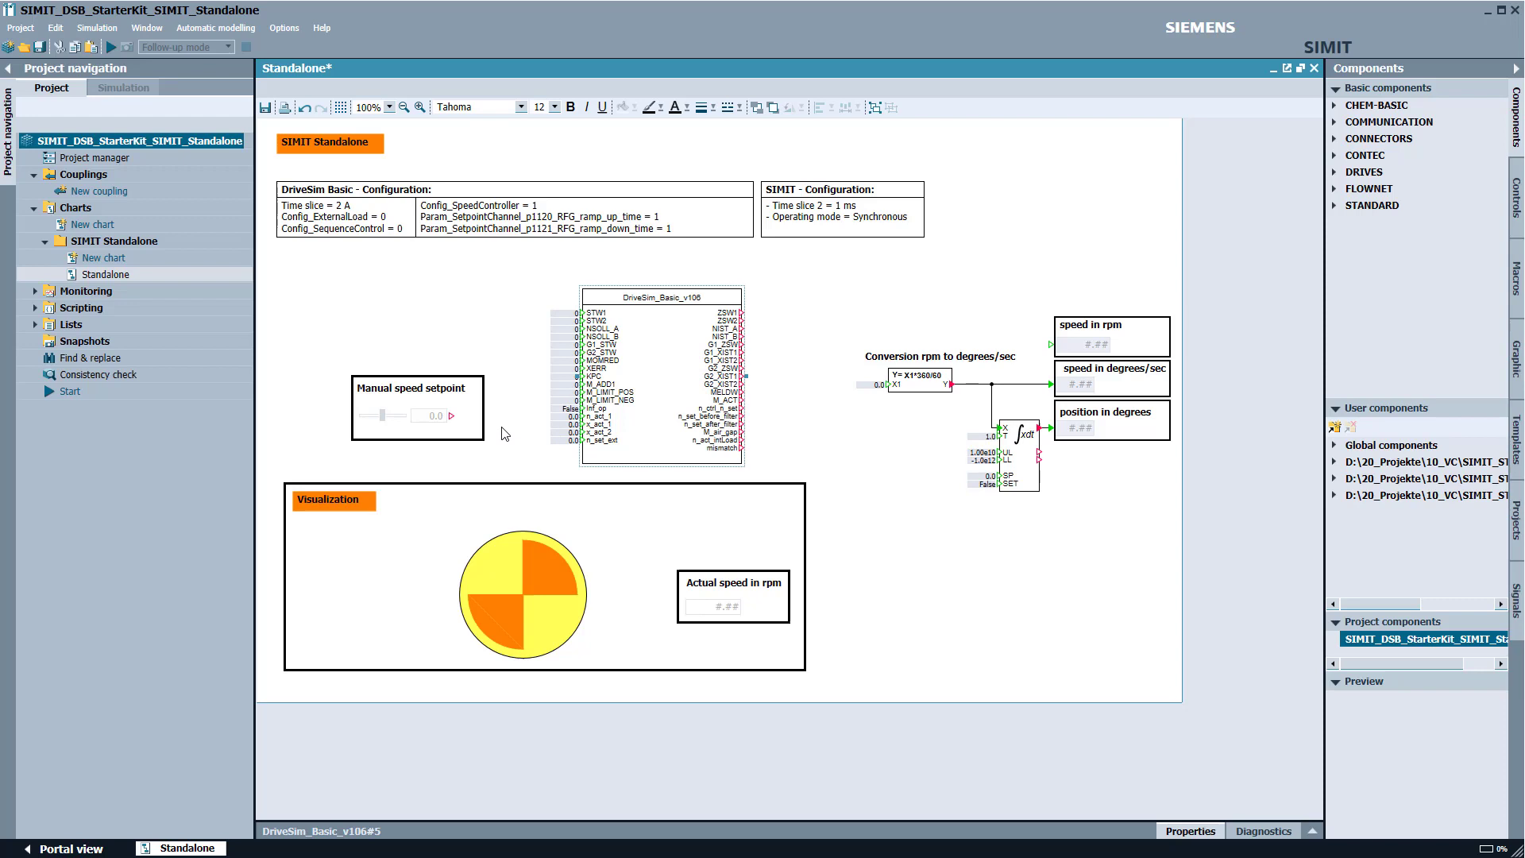
drag(450, 415, 582, 440)
mouse_move(742, 409)
mouse_down()
mouse_move(876, 384)
mouse_move(888, 457)
mouse_up()
click(888, 457)
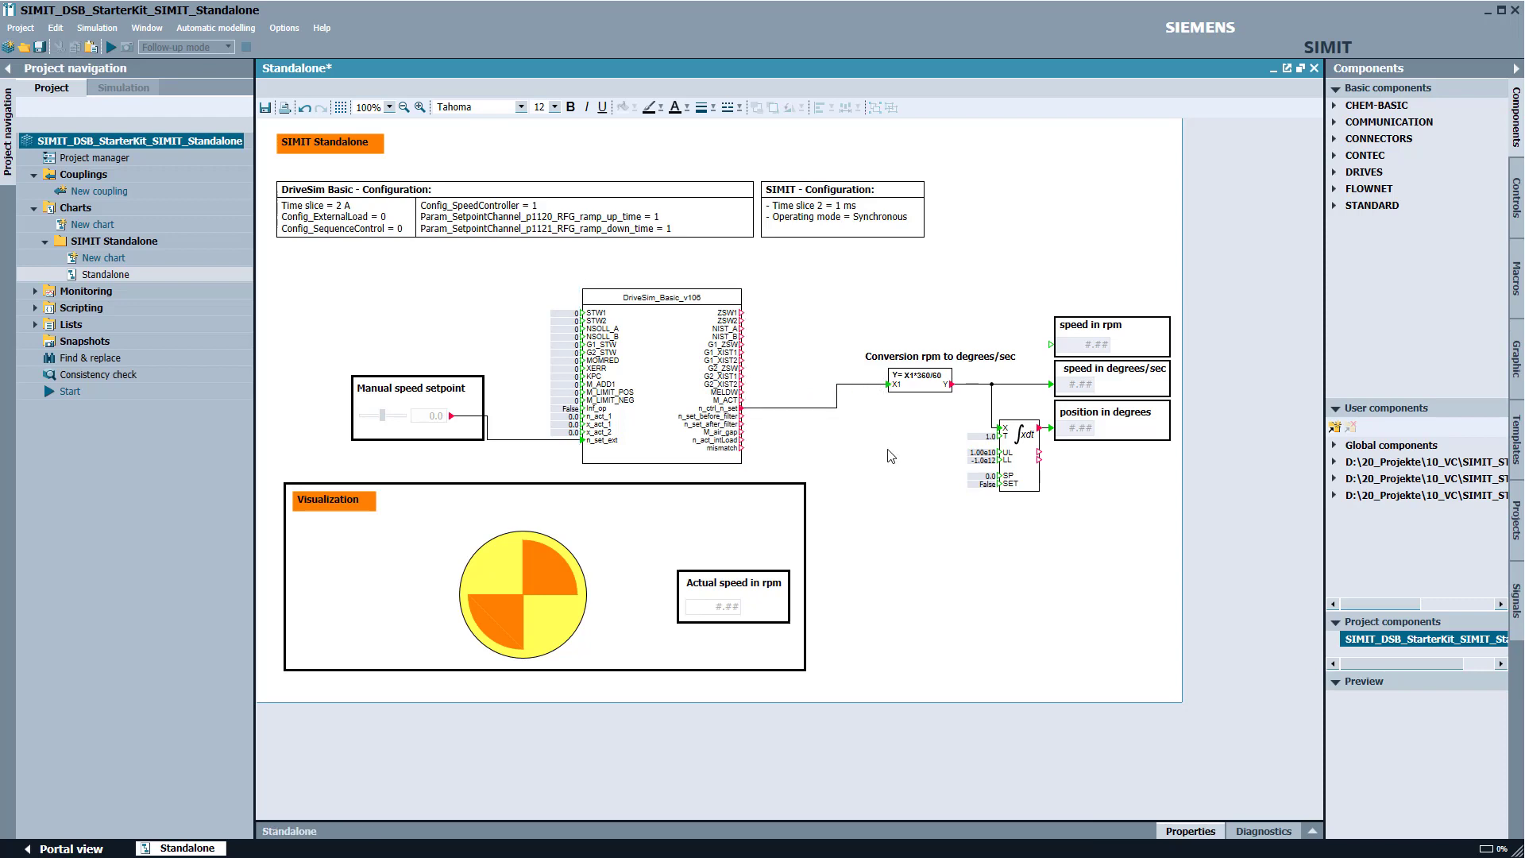
click(668, 394)
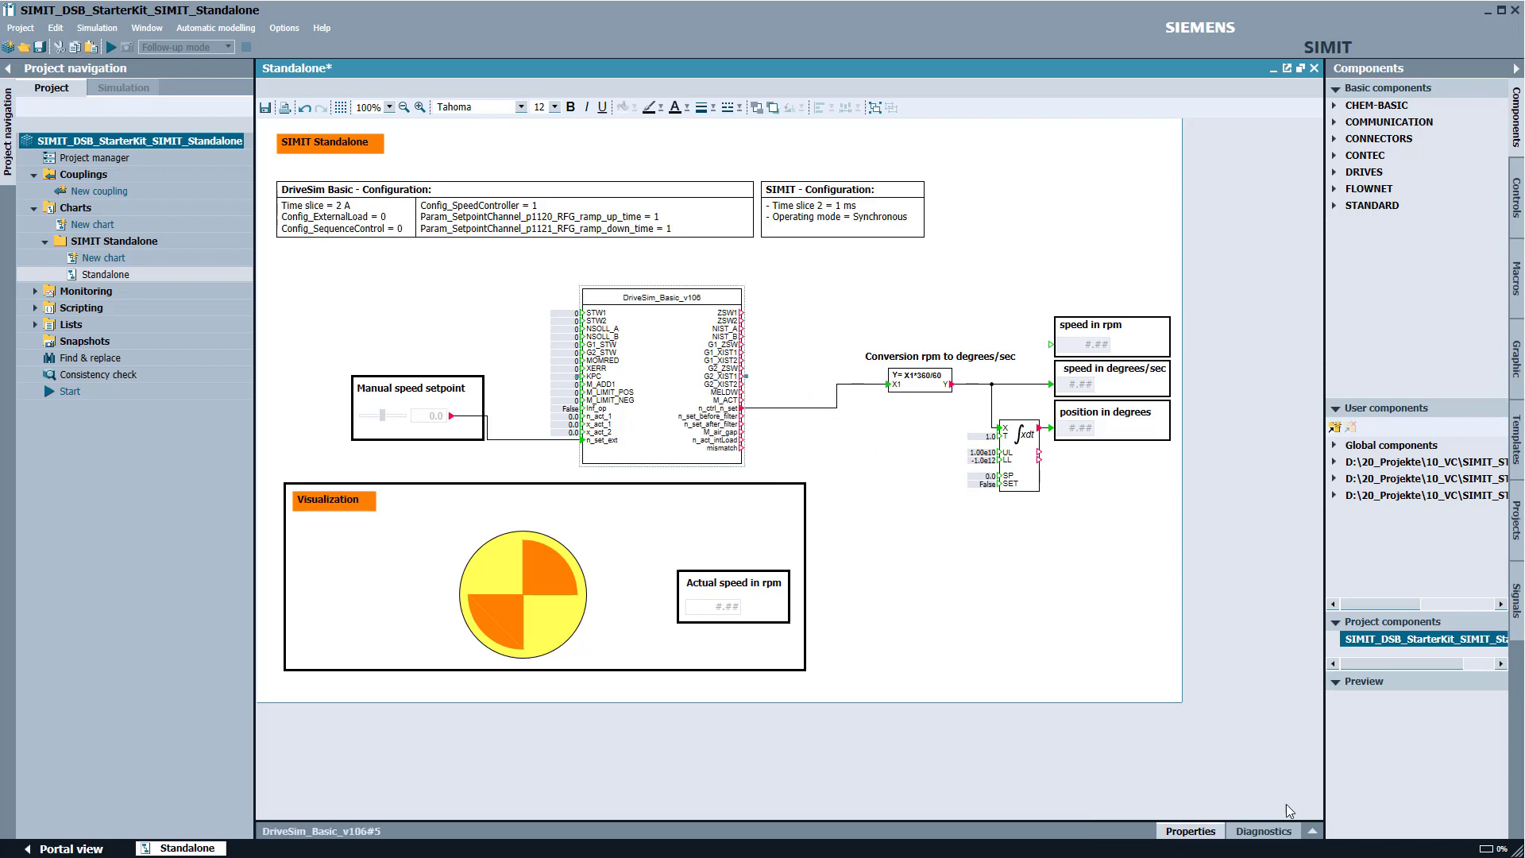
- Inspect the DriveSim_Basic_v106 block's Parameter and Additional parameter lists in an enlarged Properties panel
click(1312, 831)
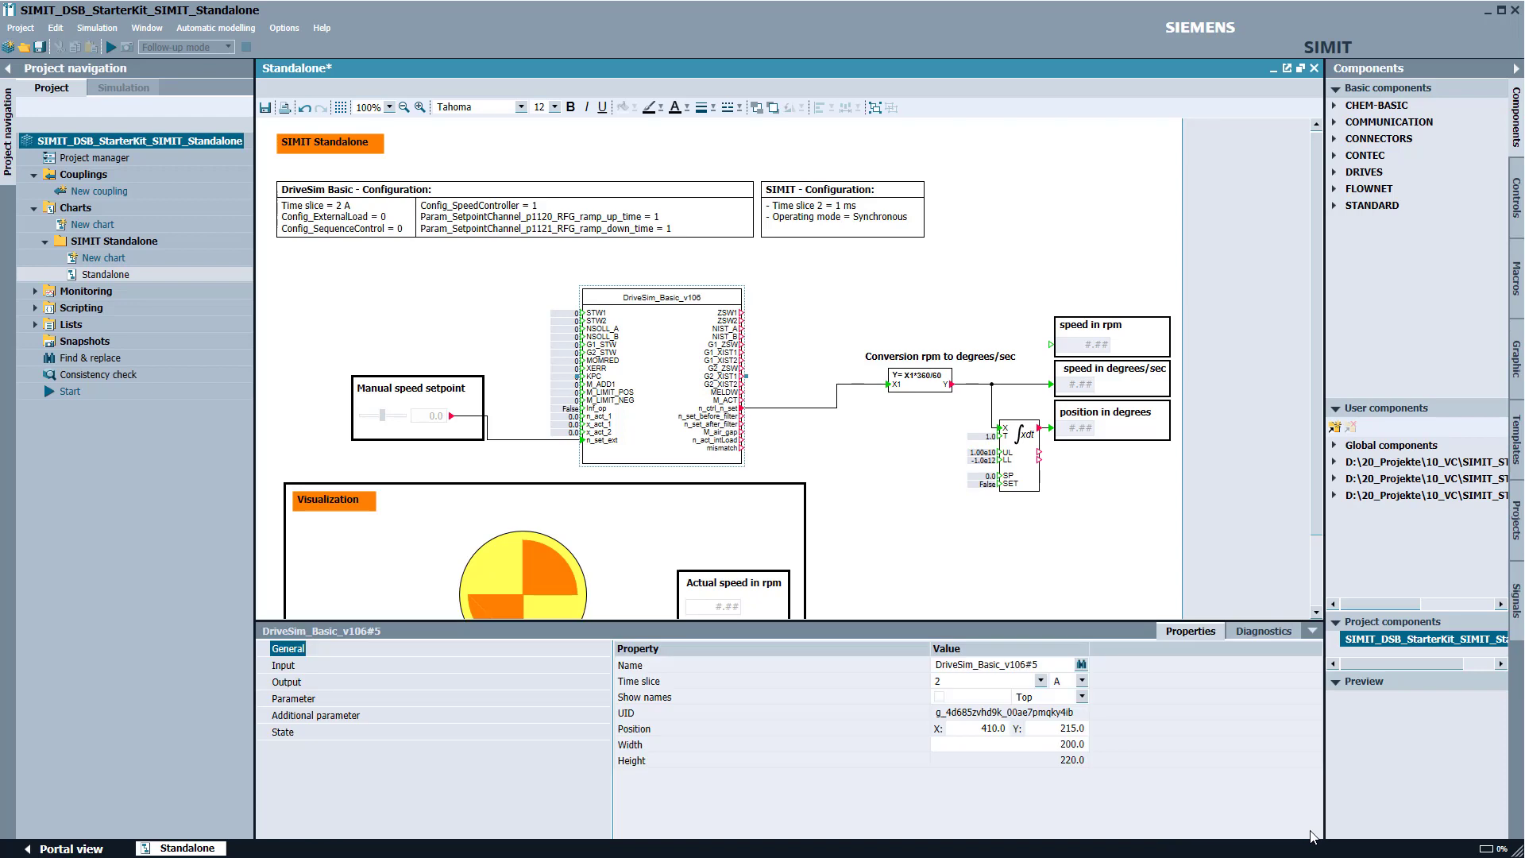
click(294, 699)
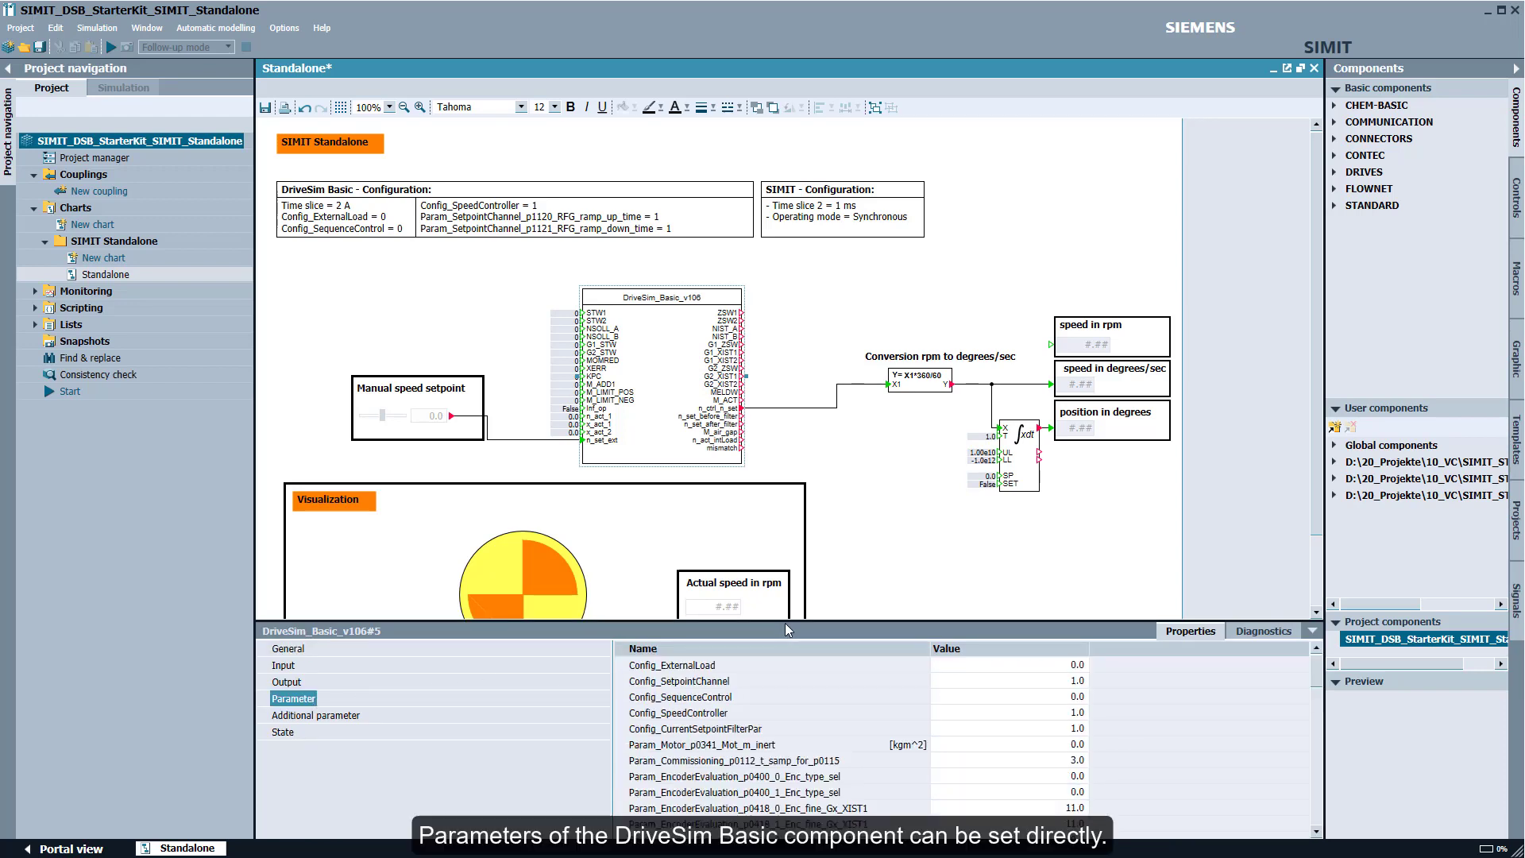
drag(785, 623, 792, 335)
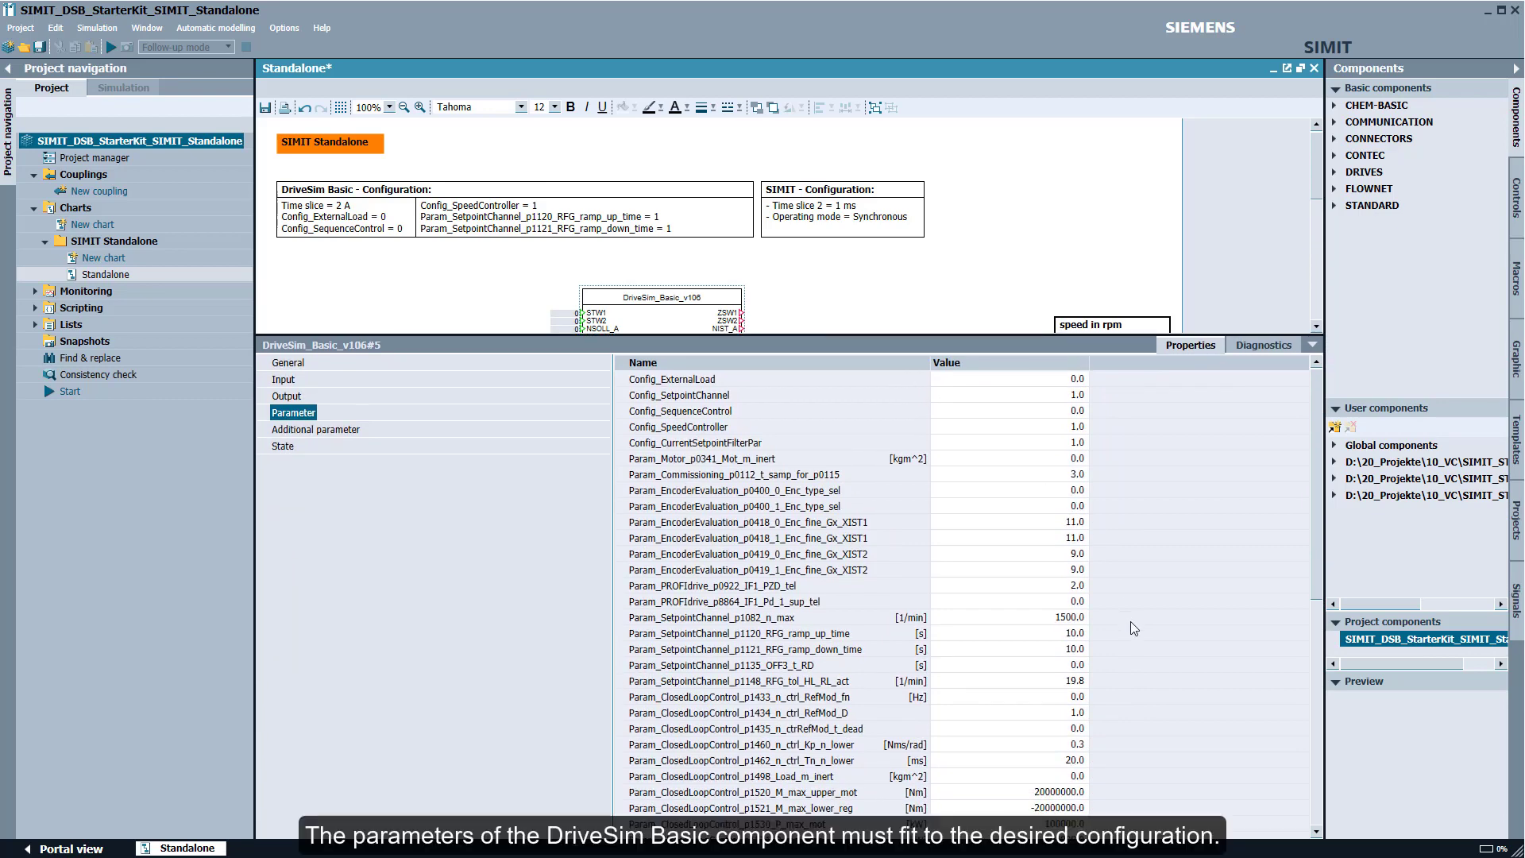
scroll(1069, 555, down, 2)
scroll(1069, 555, down, 1)
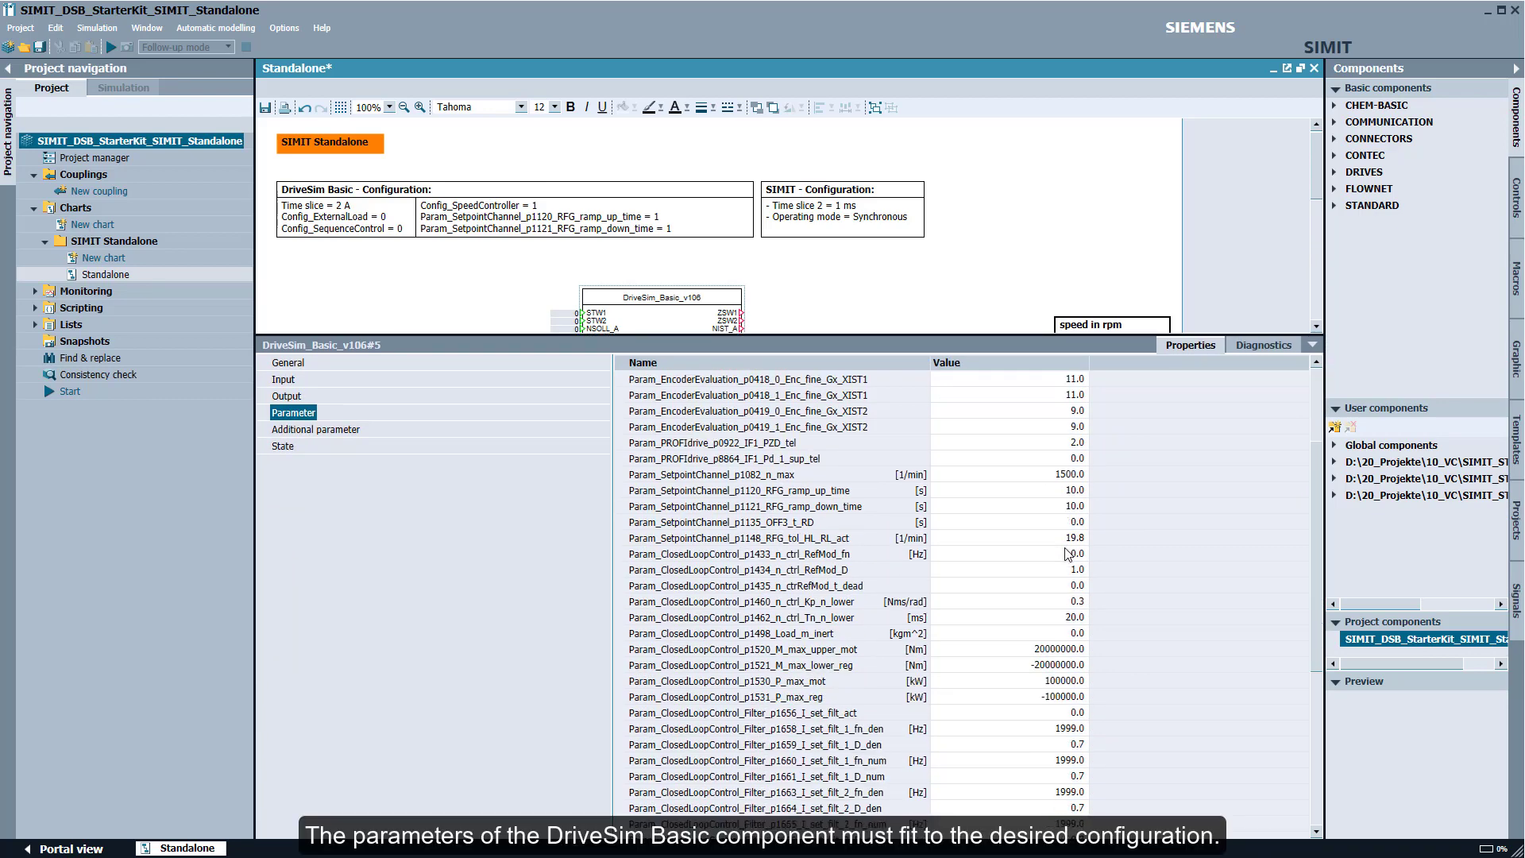
scroll(1069, 555, down, 2)
scroll(1070, 554, down, 2)
scroll(1069, 554, down, 2)
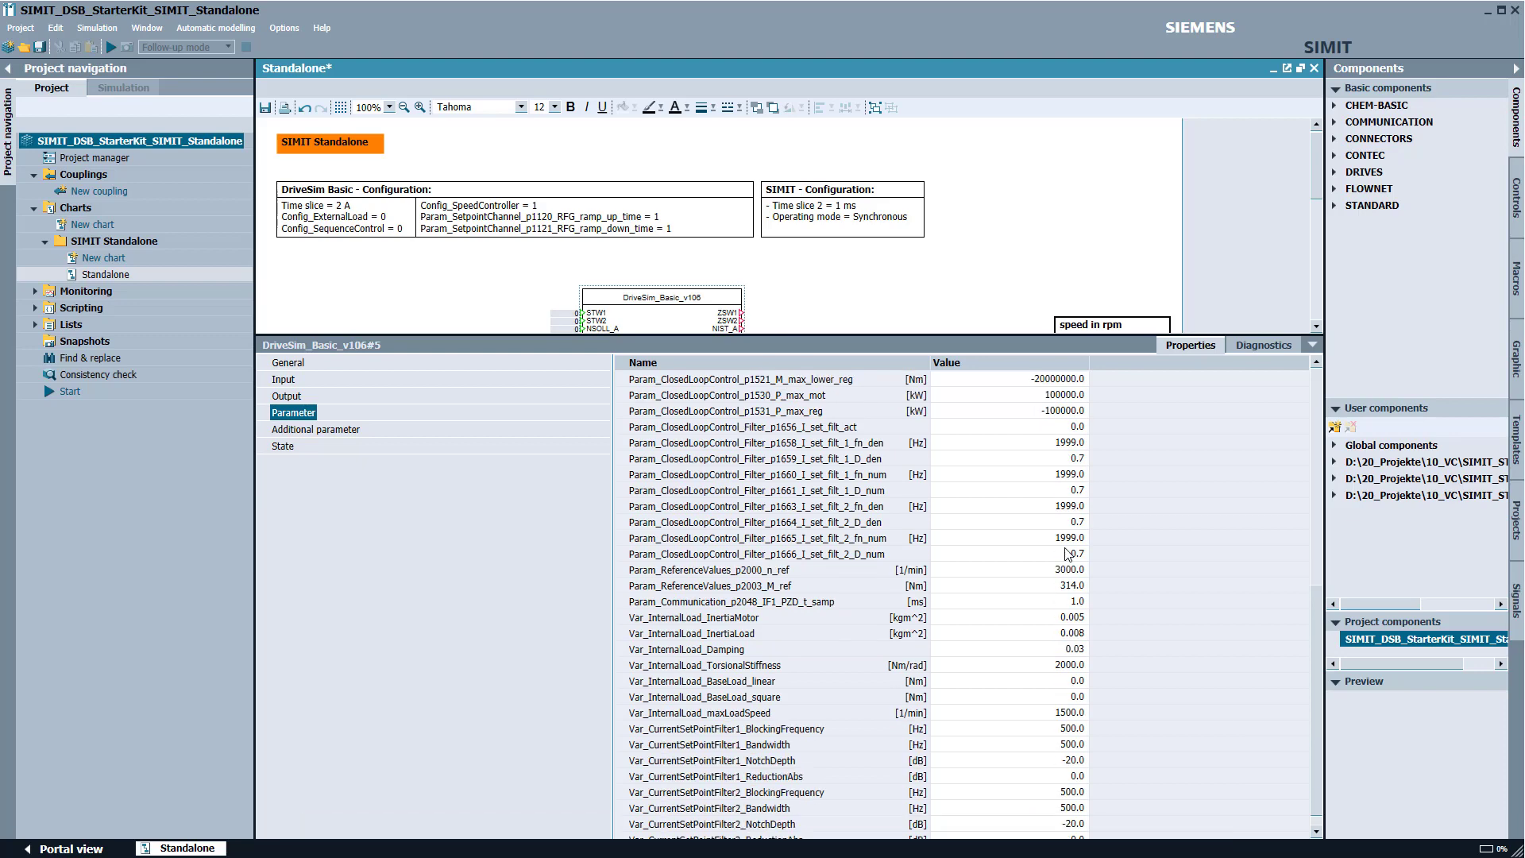
click(321, 433)
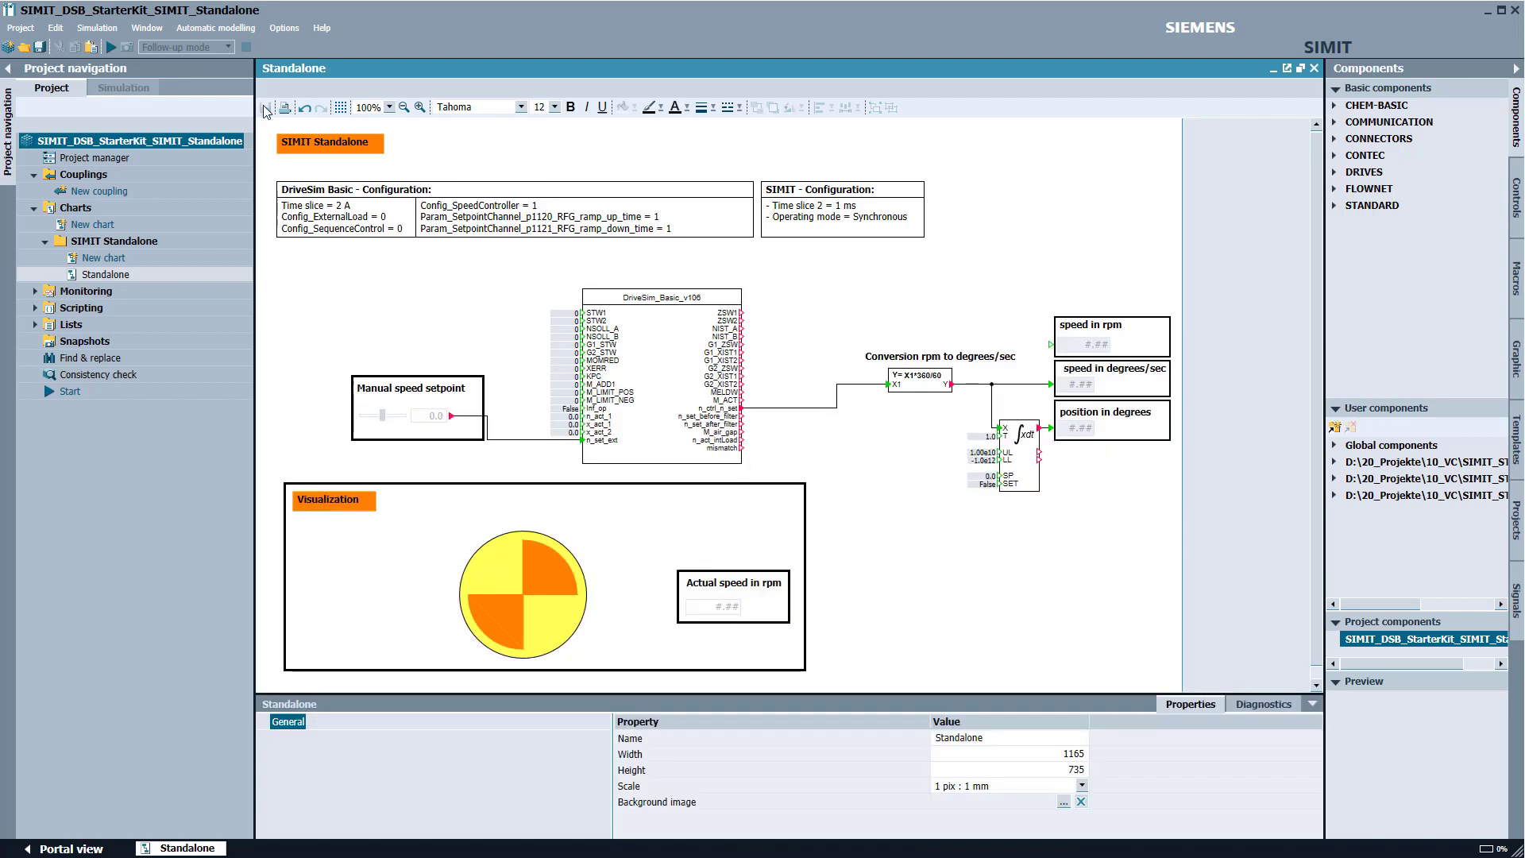
- Start the simulation, nudge the Manual speed setpoint slider, and start the simulation again
click(111, 46)
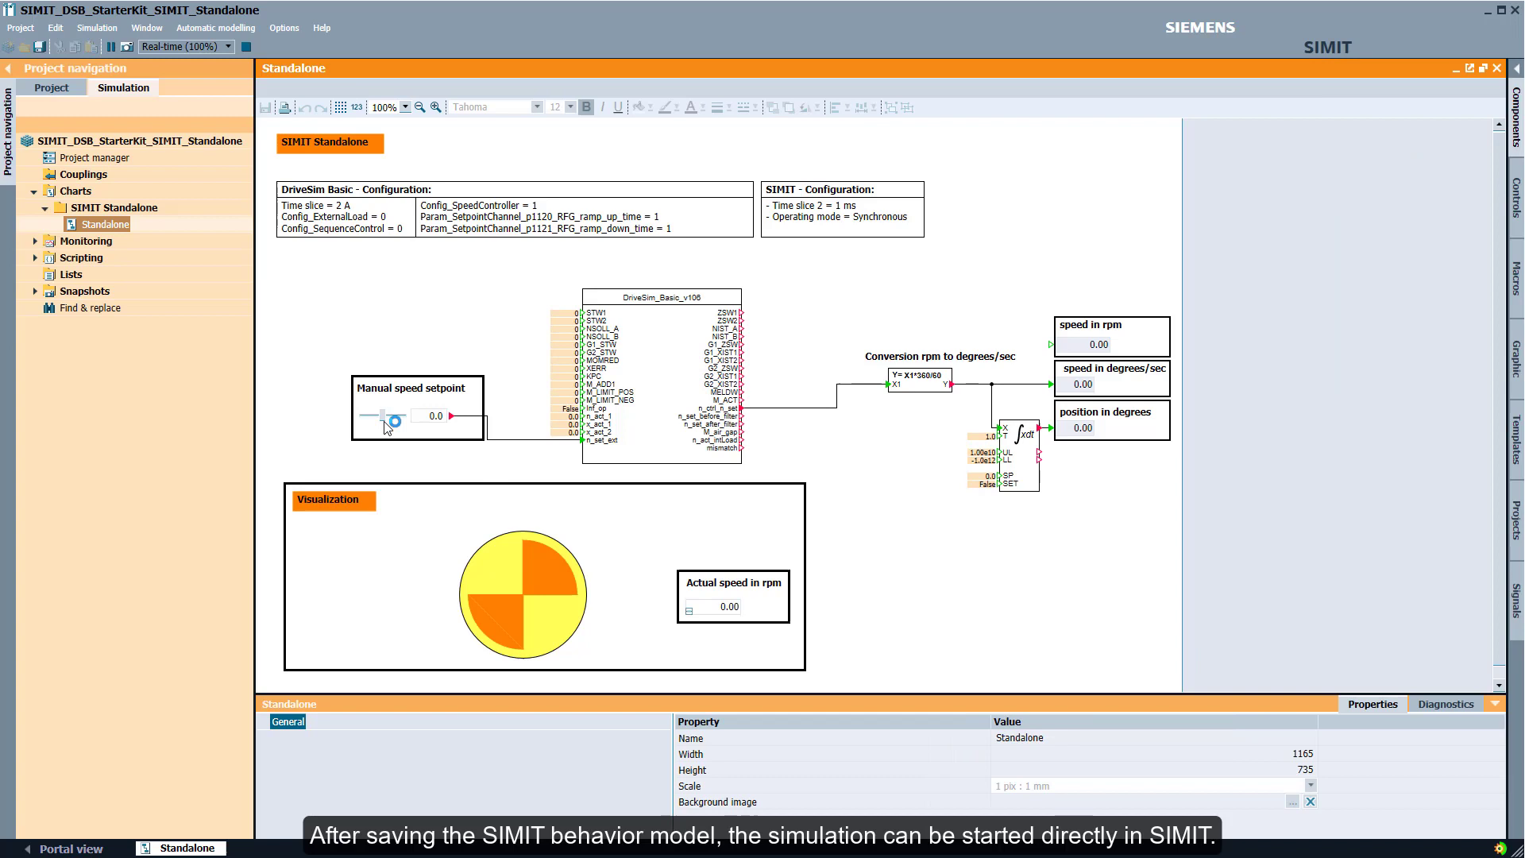
drag(389, 422, 386, 416)
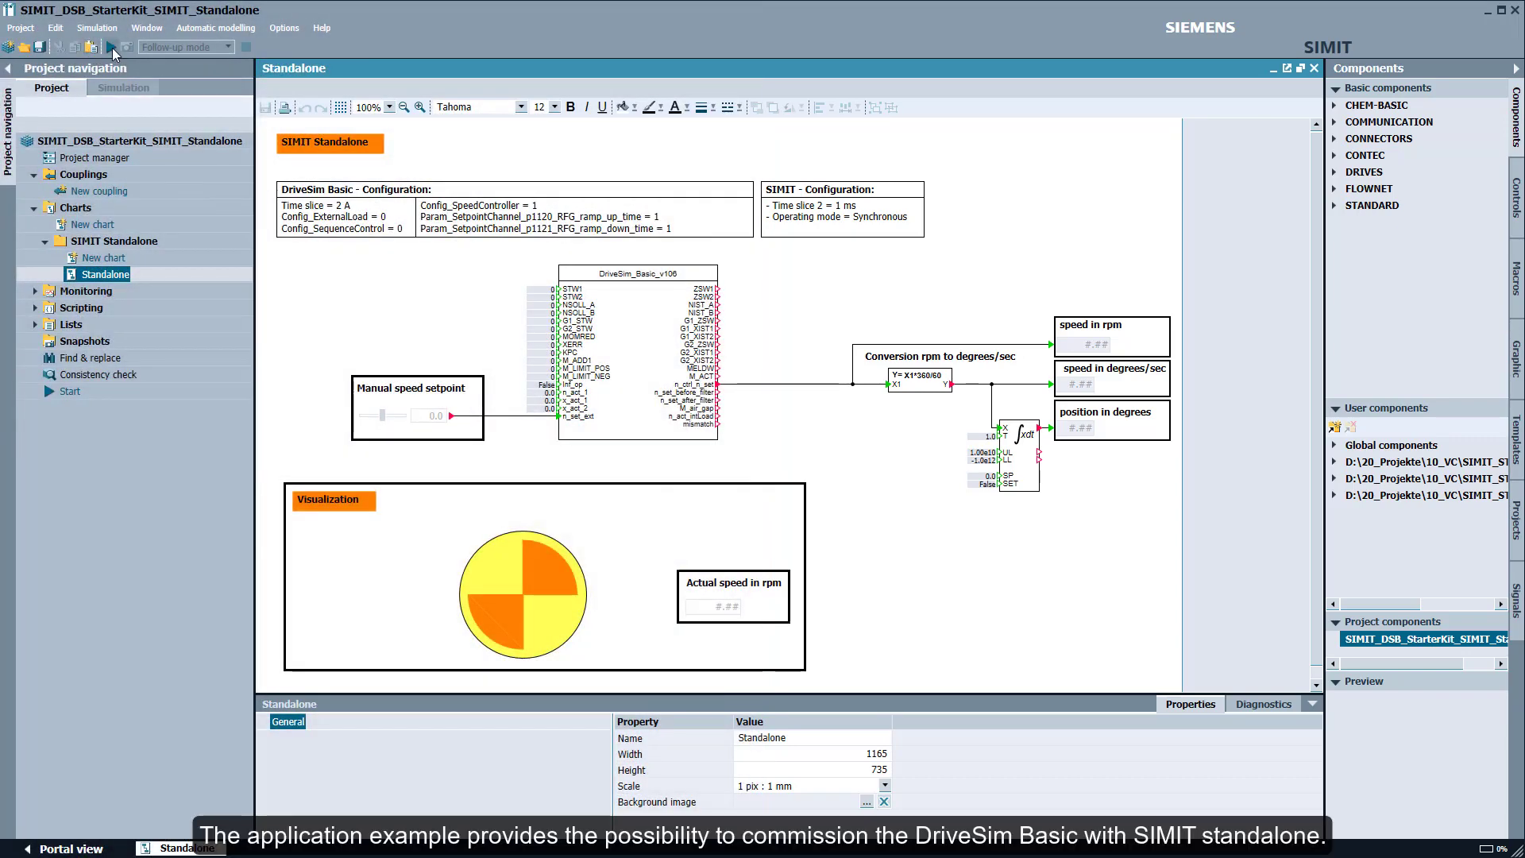
click(112, 49)
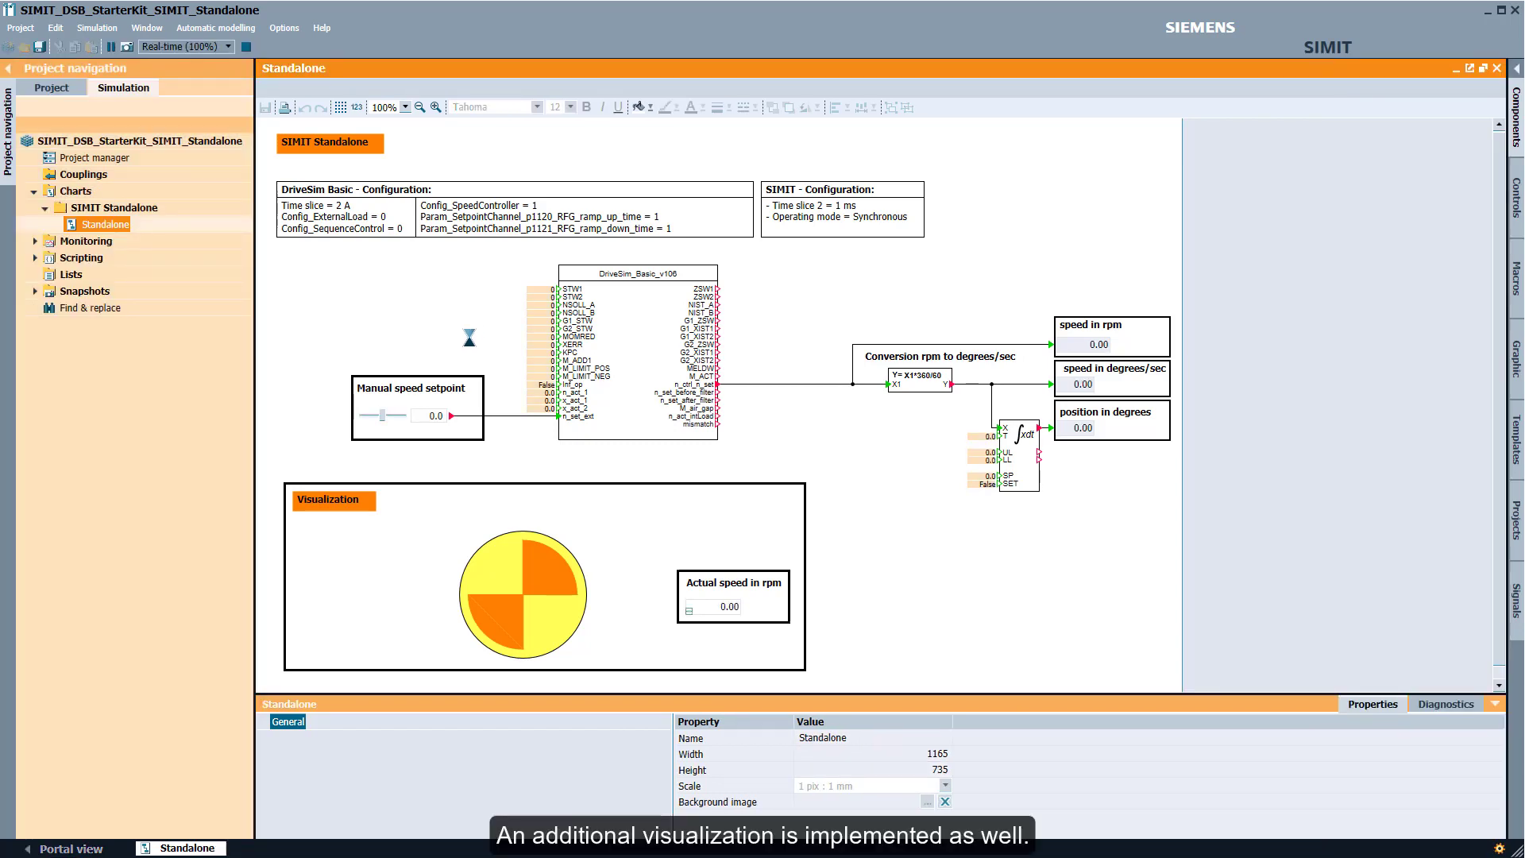
click(446, 418)
text(25)
- Enter 25 rpm as the Manual speed setpoint, then replace it with -25
key(Return)
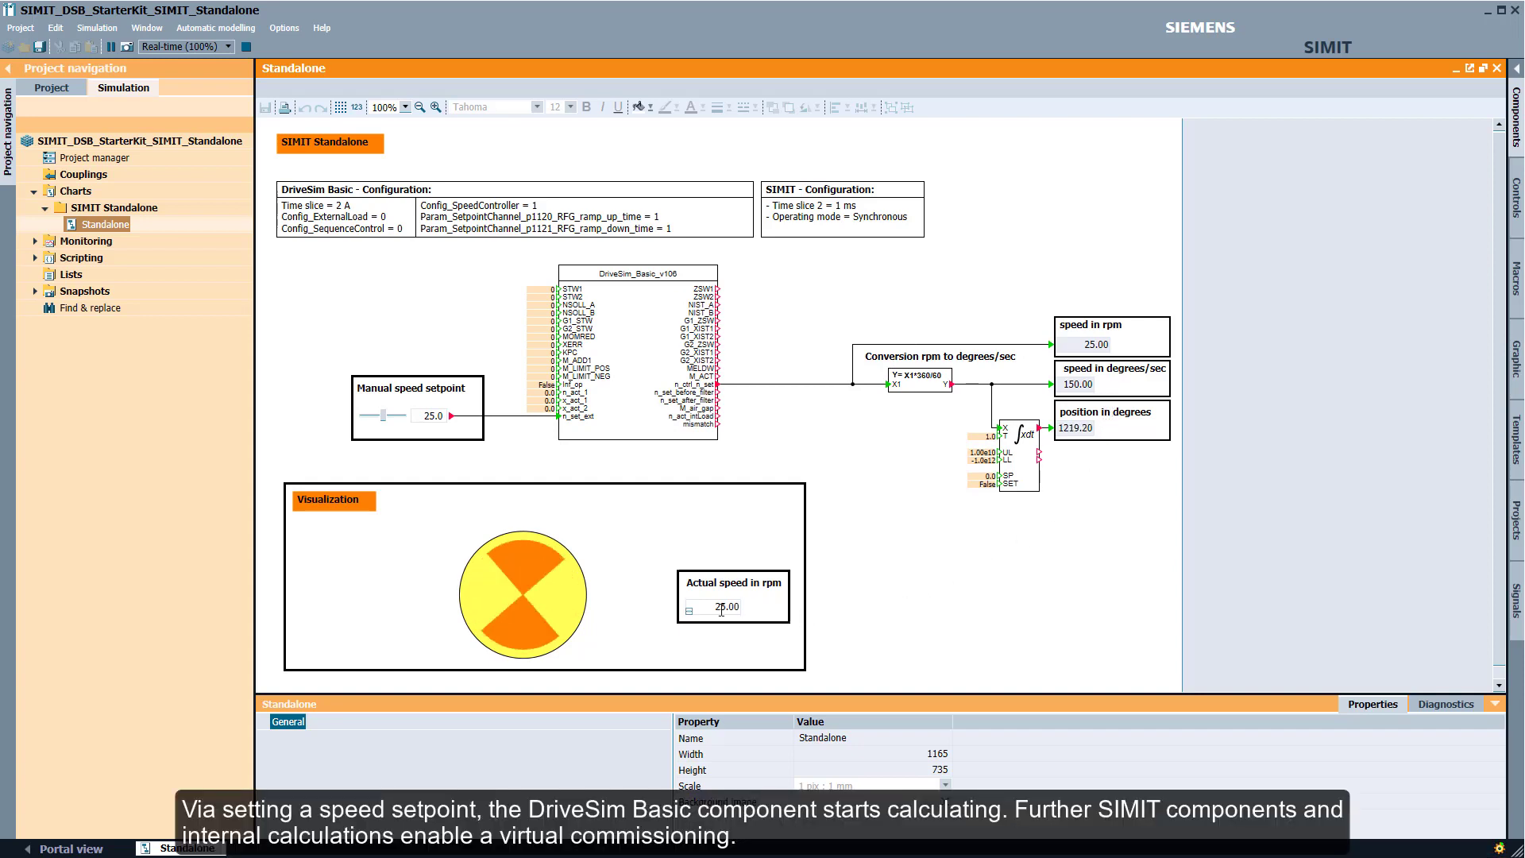
double_click(431, 415)
text(-25)
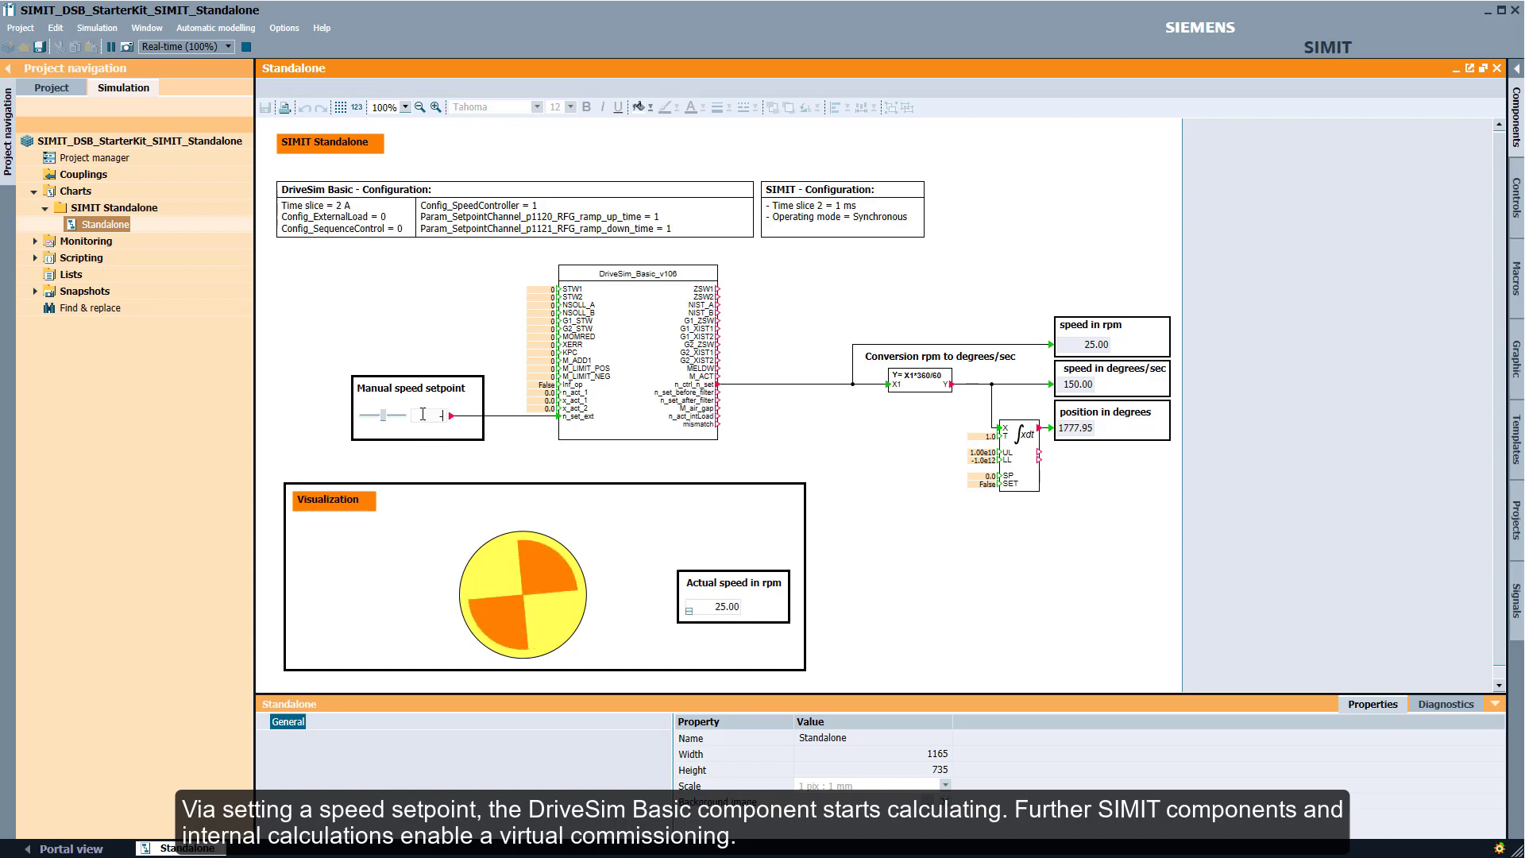
key(Return)
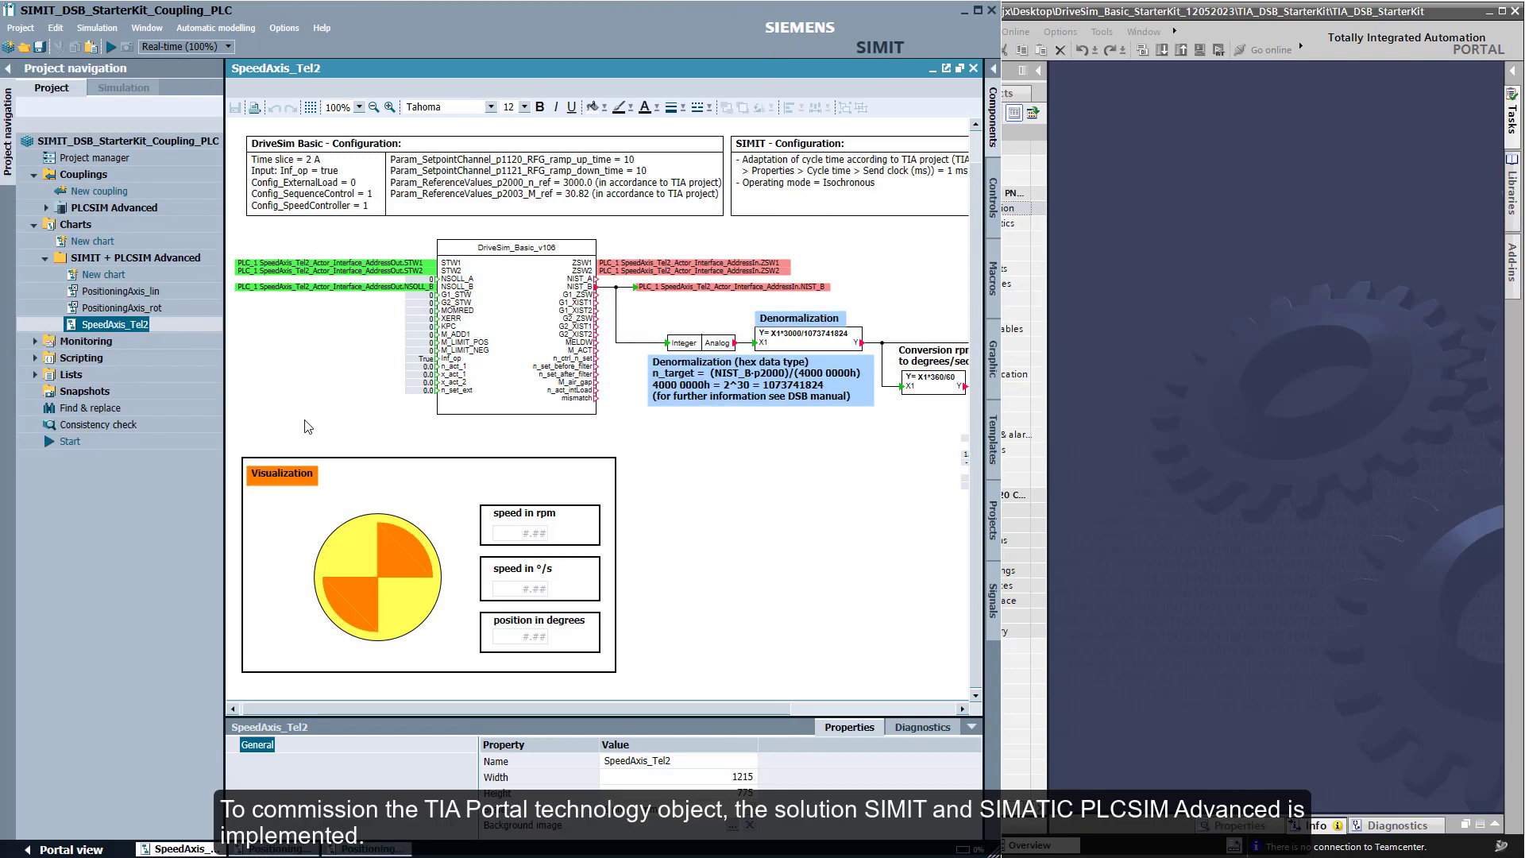
- Start the SIMIT simulation and run SpeedAxis_Tel2 forward at 20 1/min from Commissioning
click(110, 46)
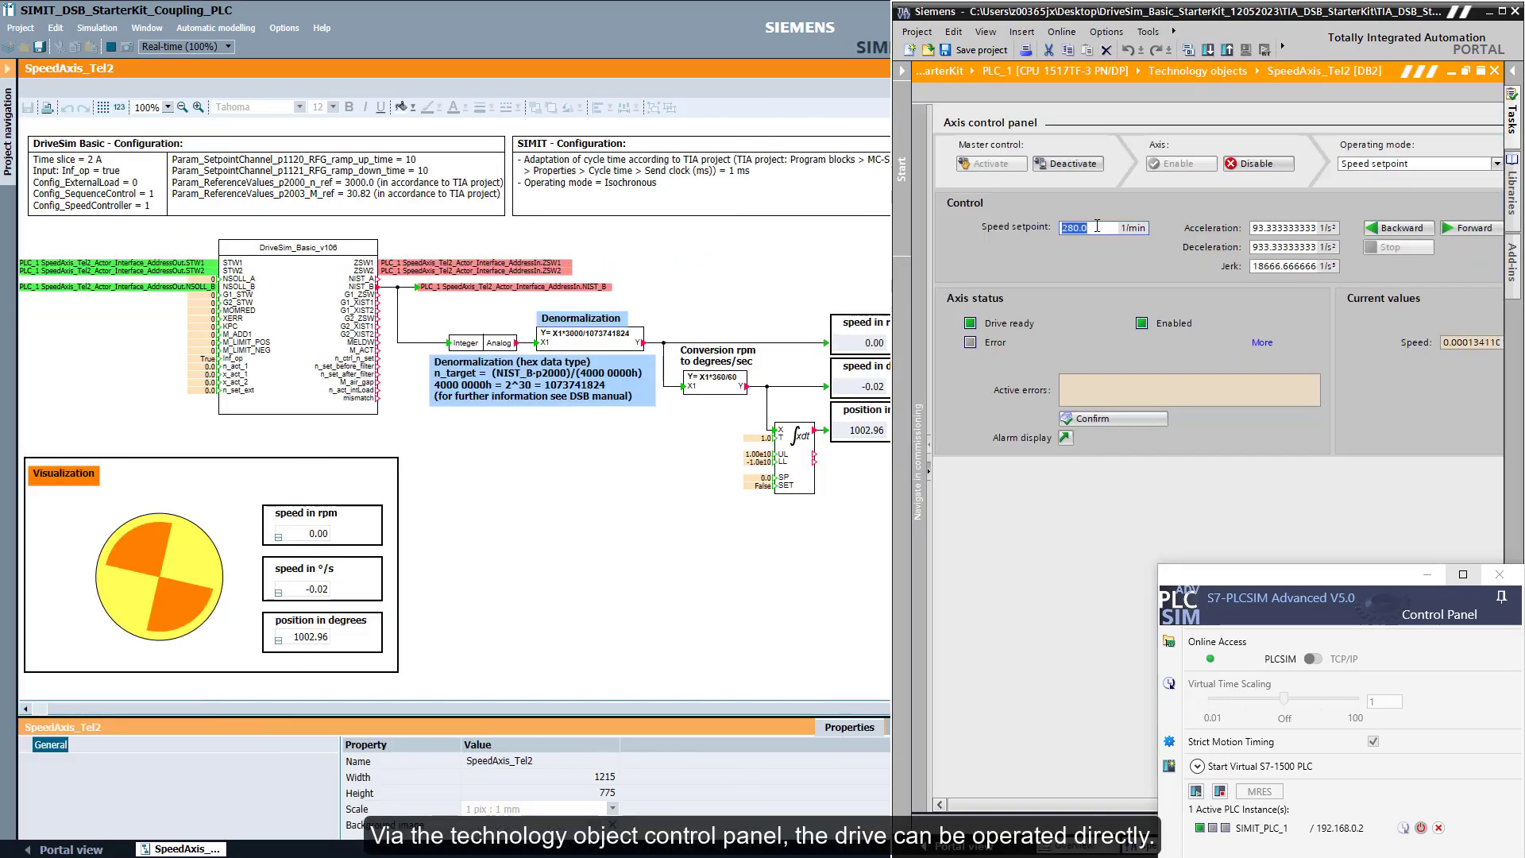
text(20.0)
click(1463, 229)
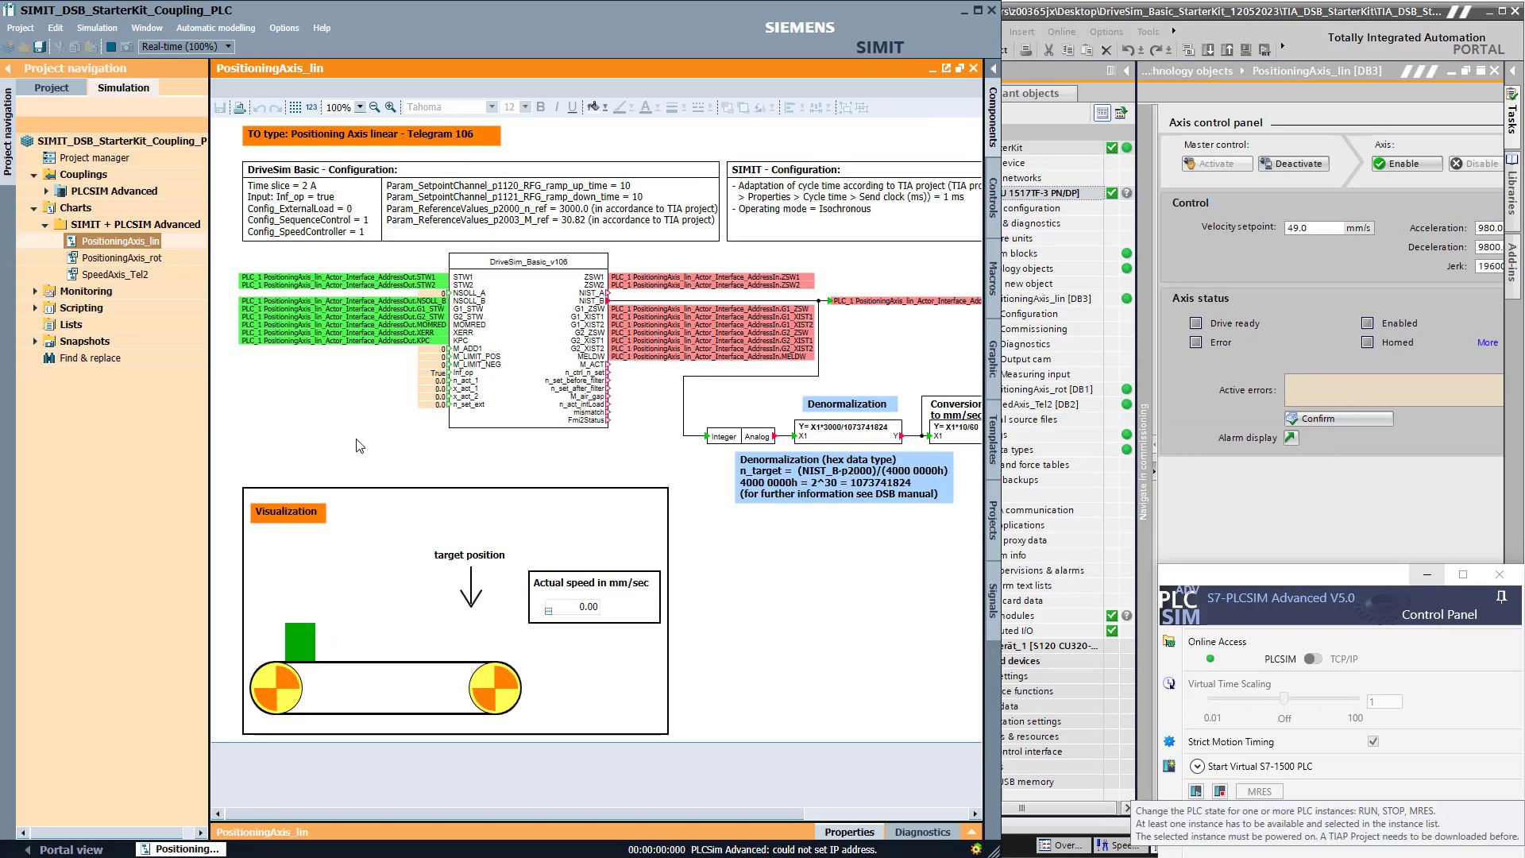
- Widen the panels, then enable PositioningAxis_lin and run it forward at 49 mm/s
click(10, 74)
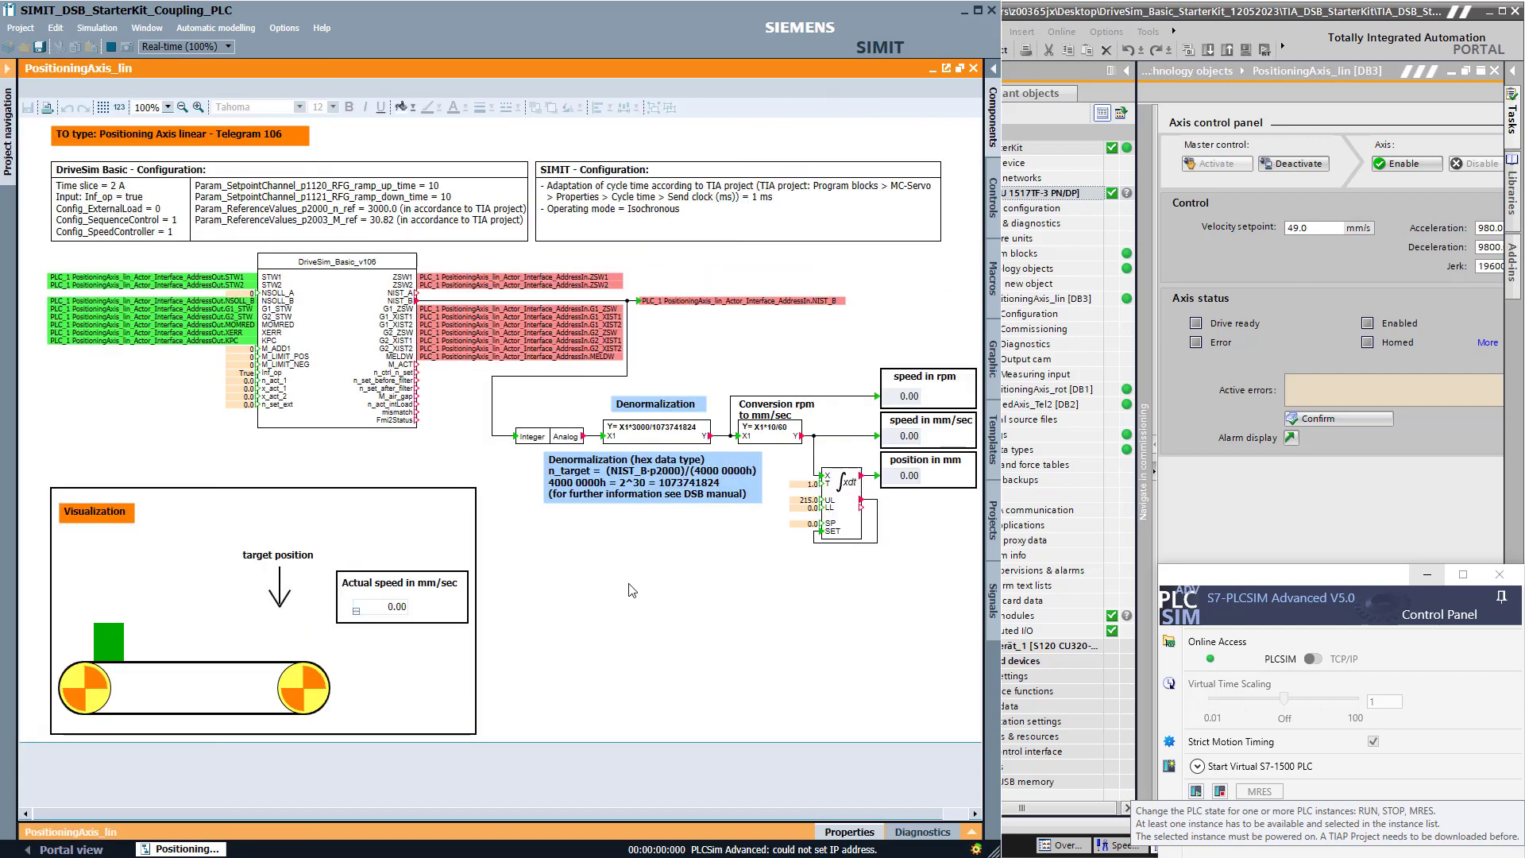
drag(1003, 537, 892, 536)
click(1125, 72)
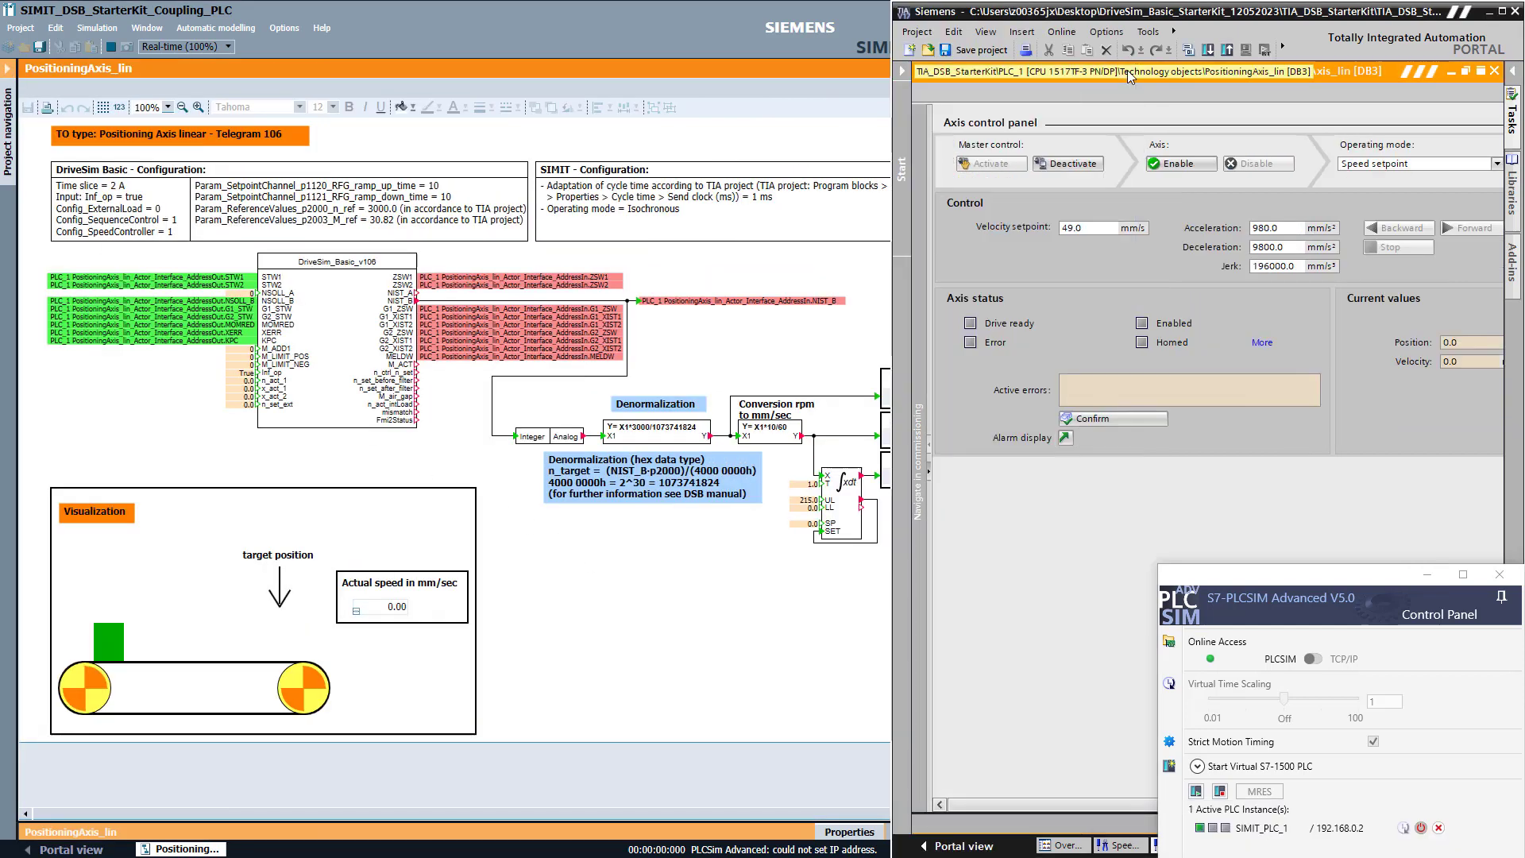
click(1170, 167)
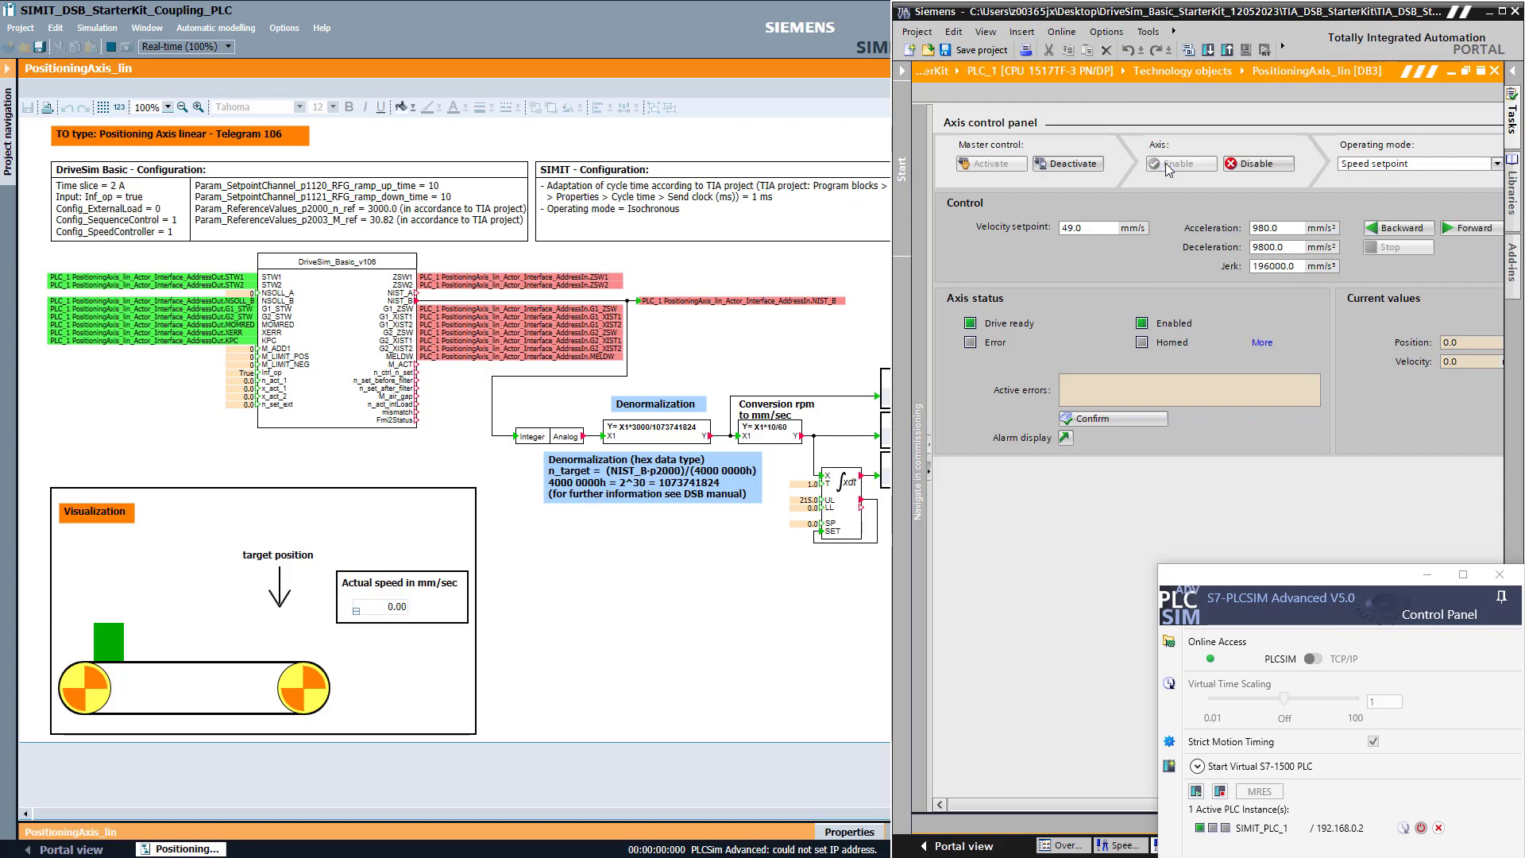
click(1471, 228)
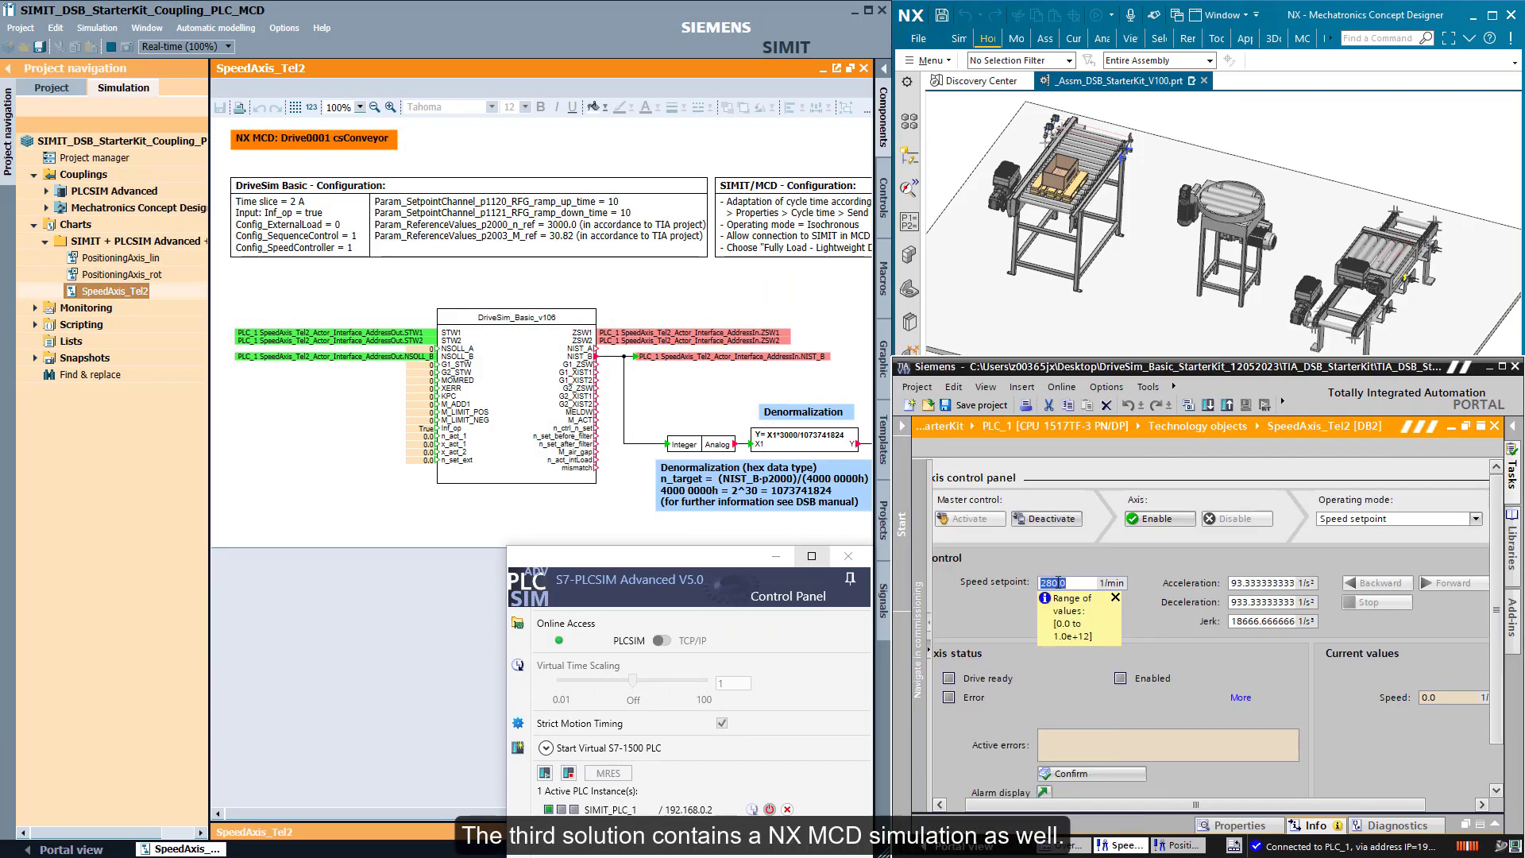
- Enable the SpeedAxis_Tel2 conveyor axis and run it forward at 50 1/min
key(Return)
click(1149, 518)
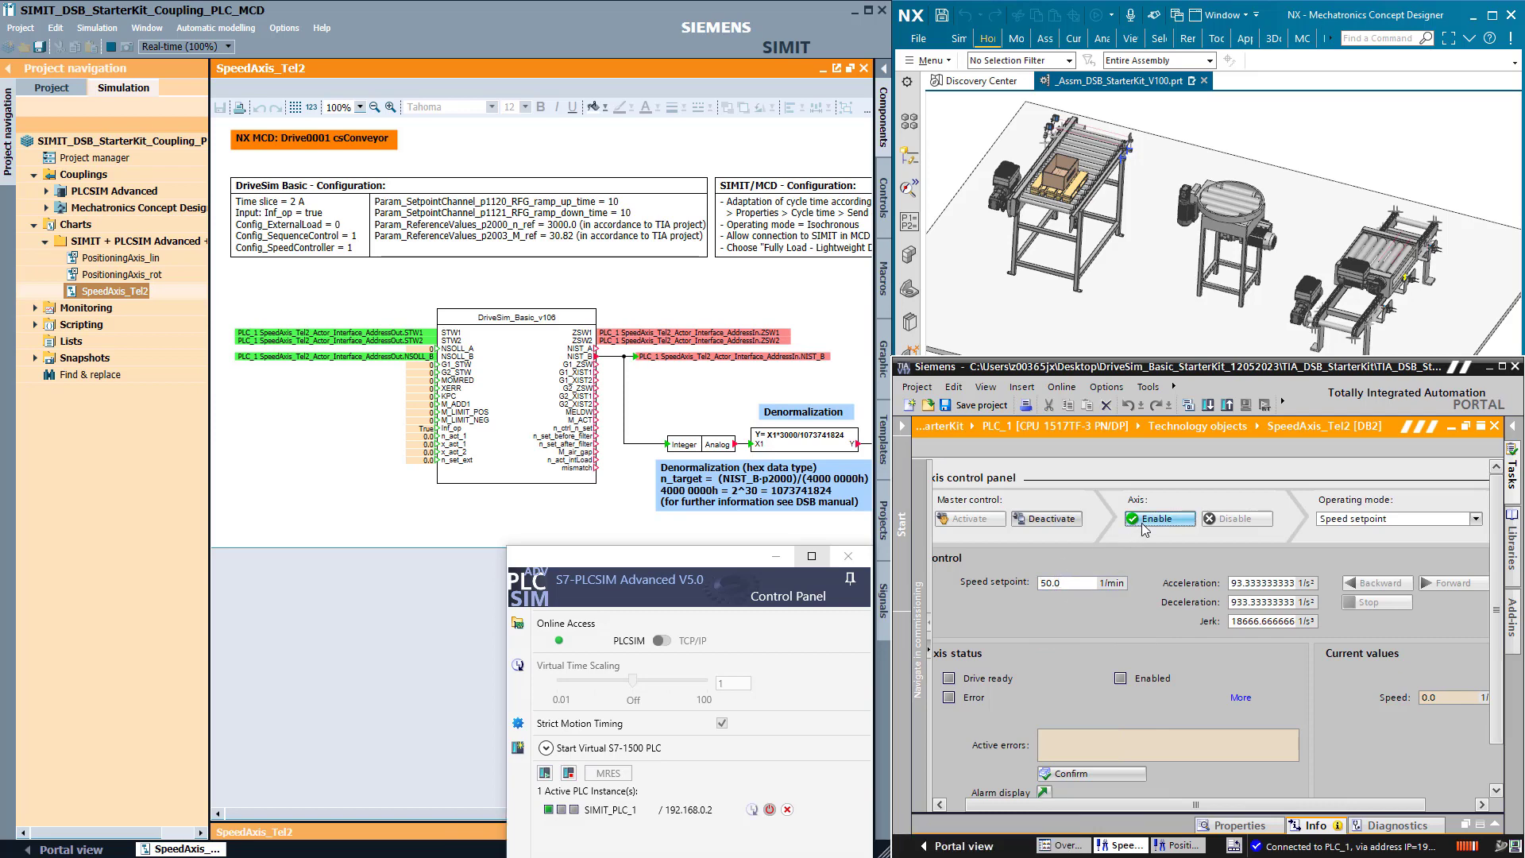
click(1472, 582)
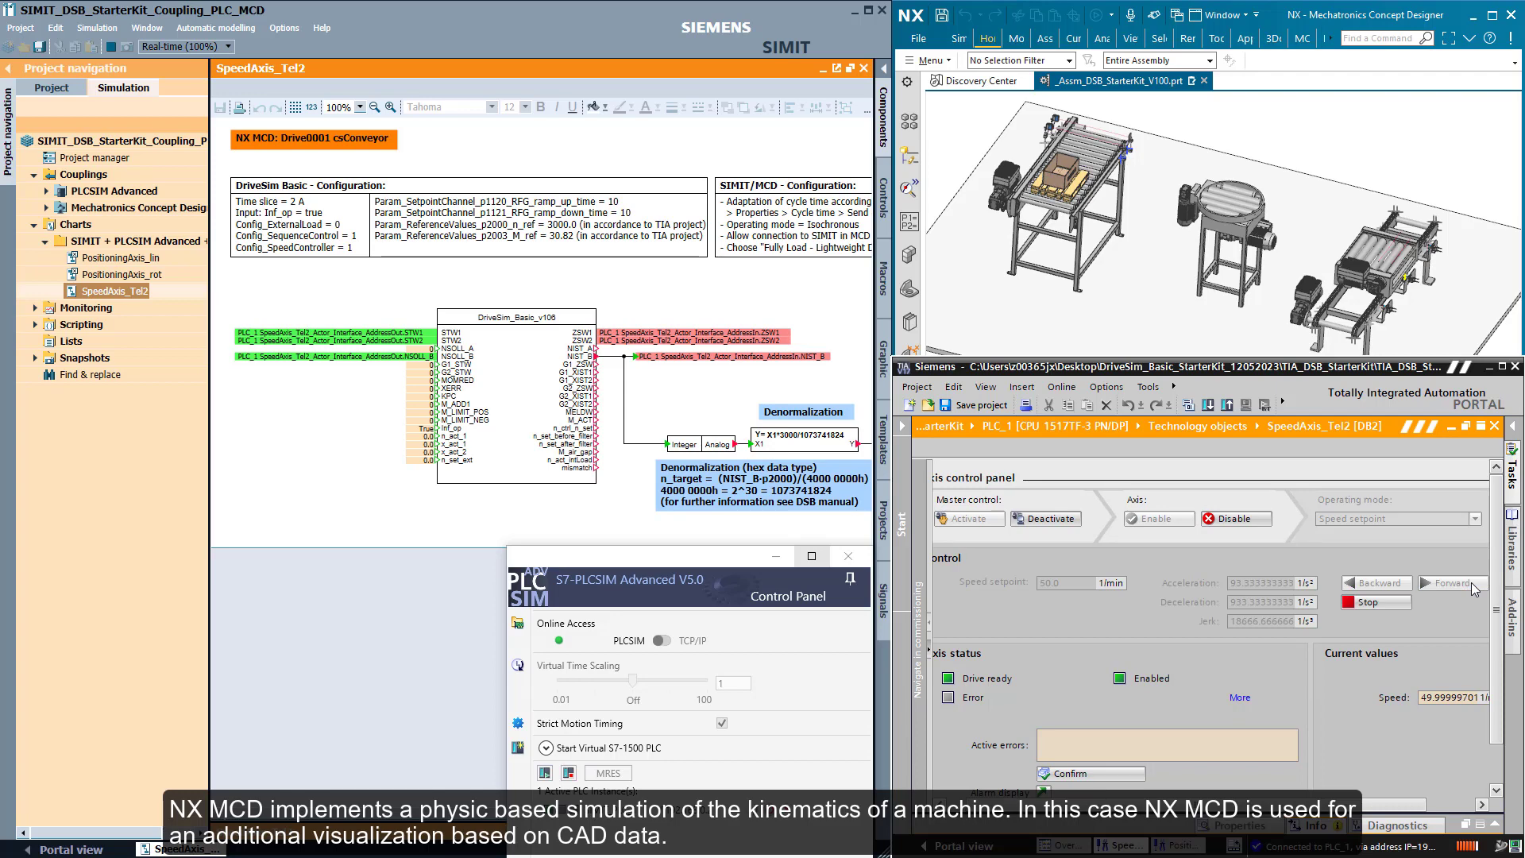
scroll(1015, 139, up, 3)
scroll(1015, 140, up, 3)
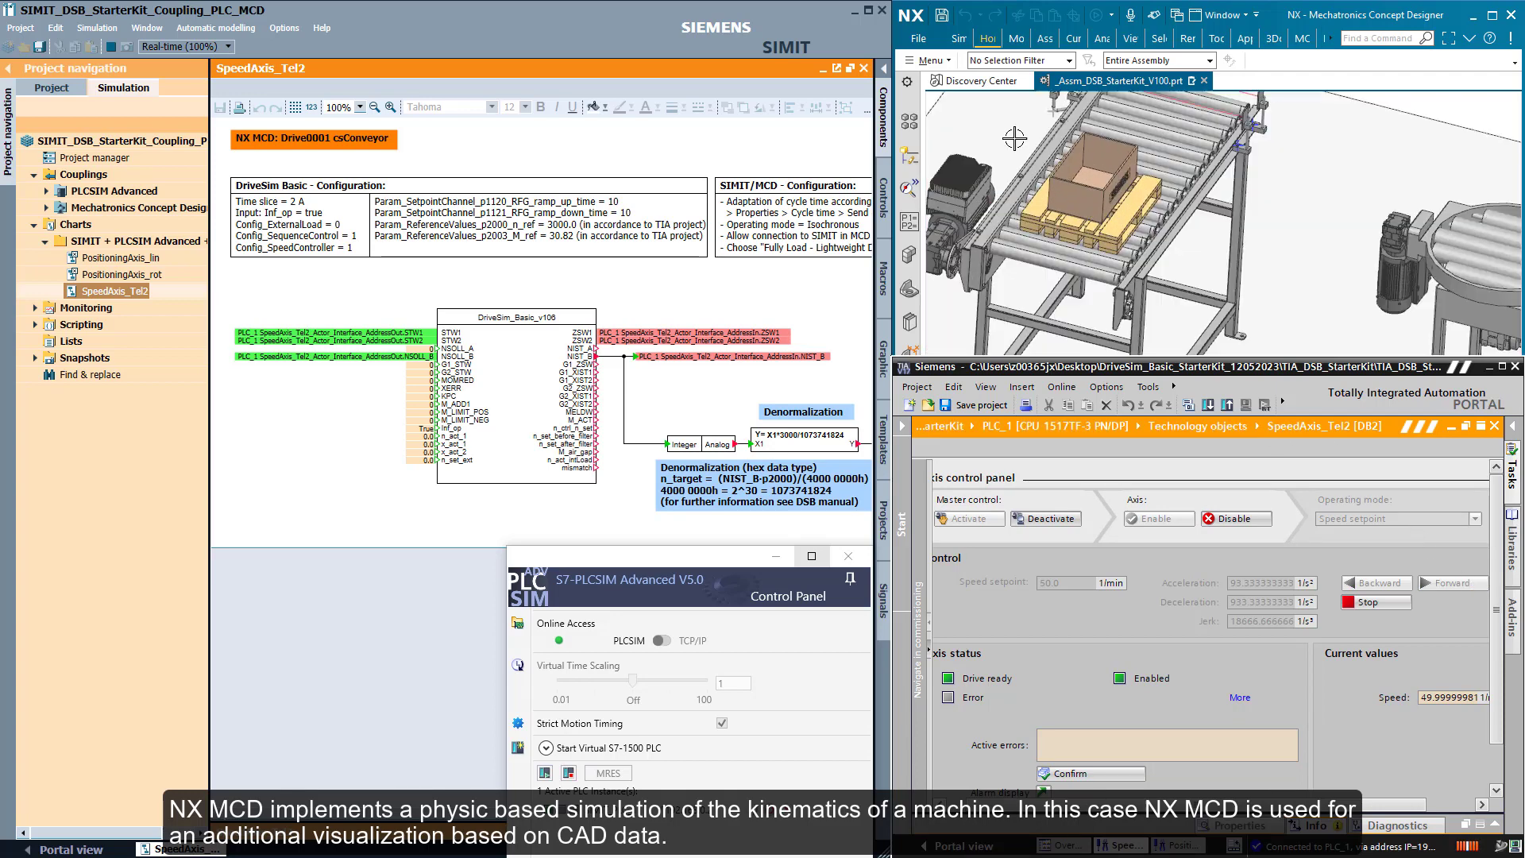
scroll(1015, 139, up, 2)
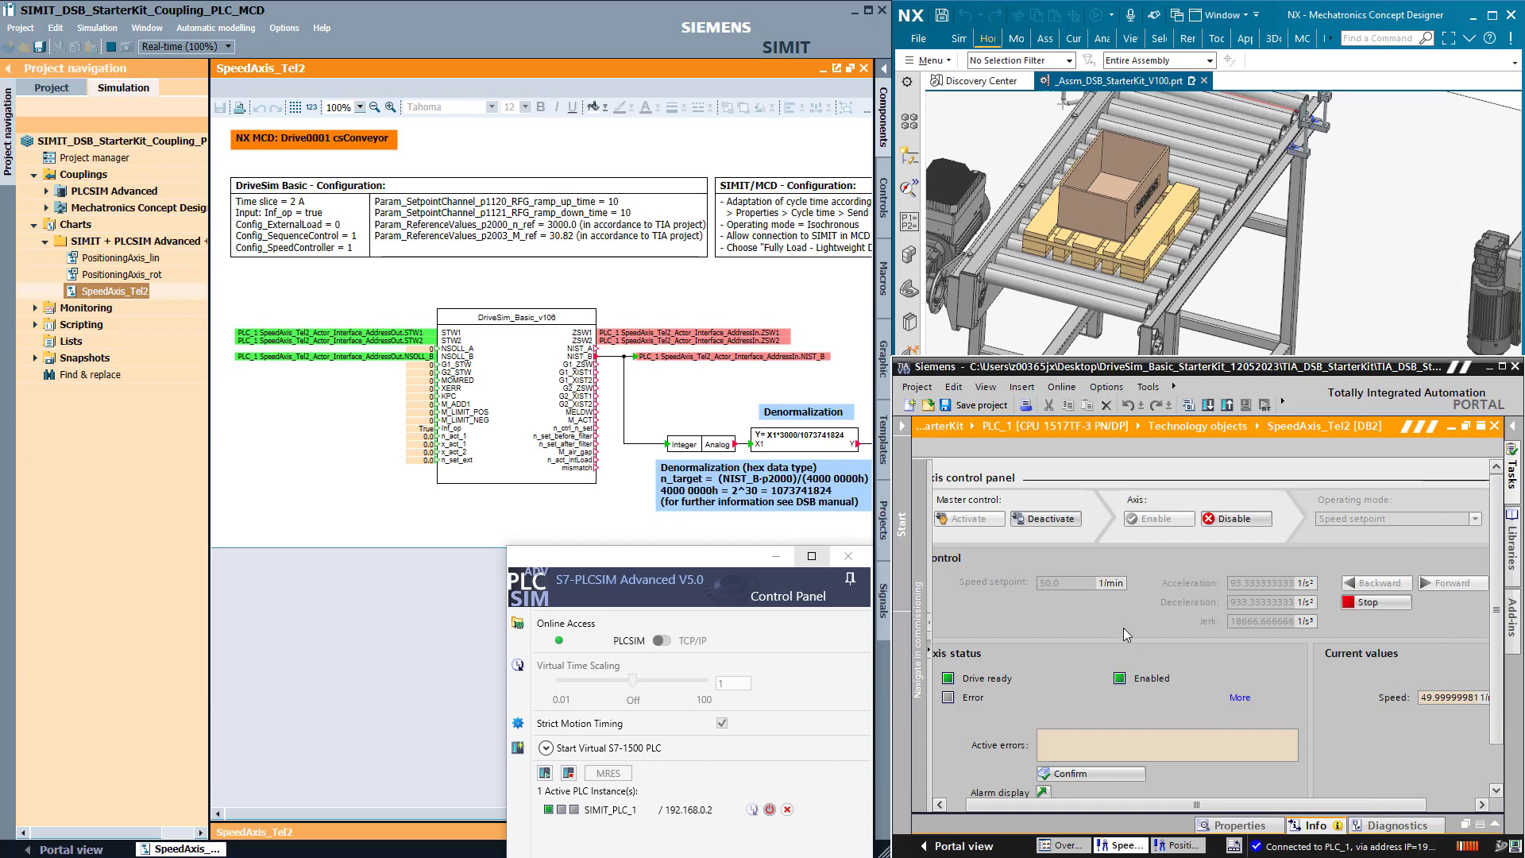
drag(1132, 810, 1092, 809)
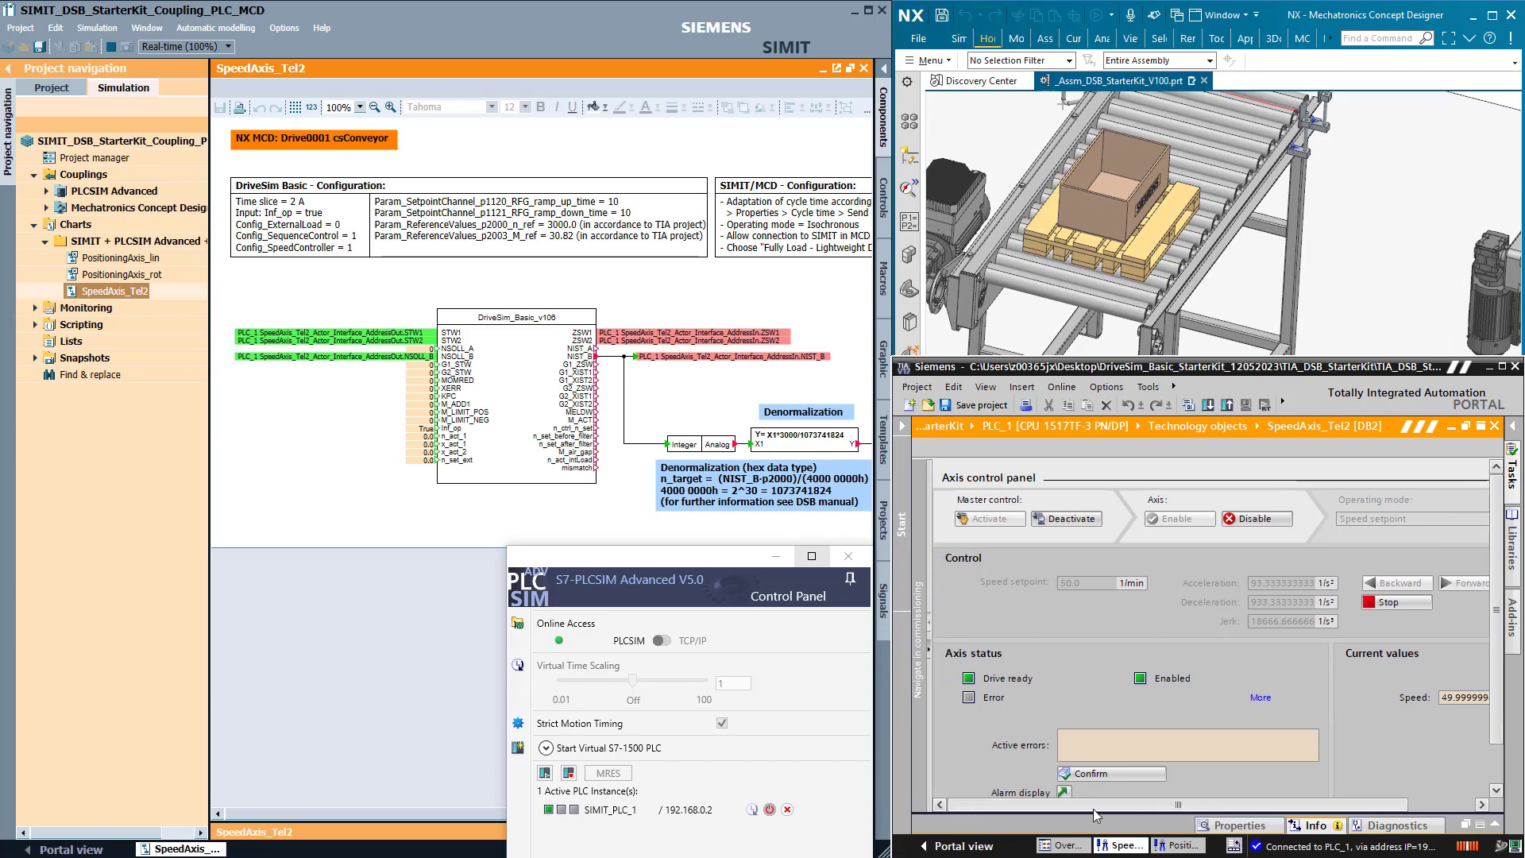
- Stop the conveyor, rerun it at 250 1/min, and open Runtime Inspector on csConveyor_1
click(1377, 602)
click(1078, 582)
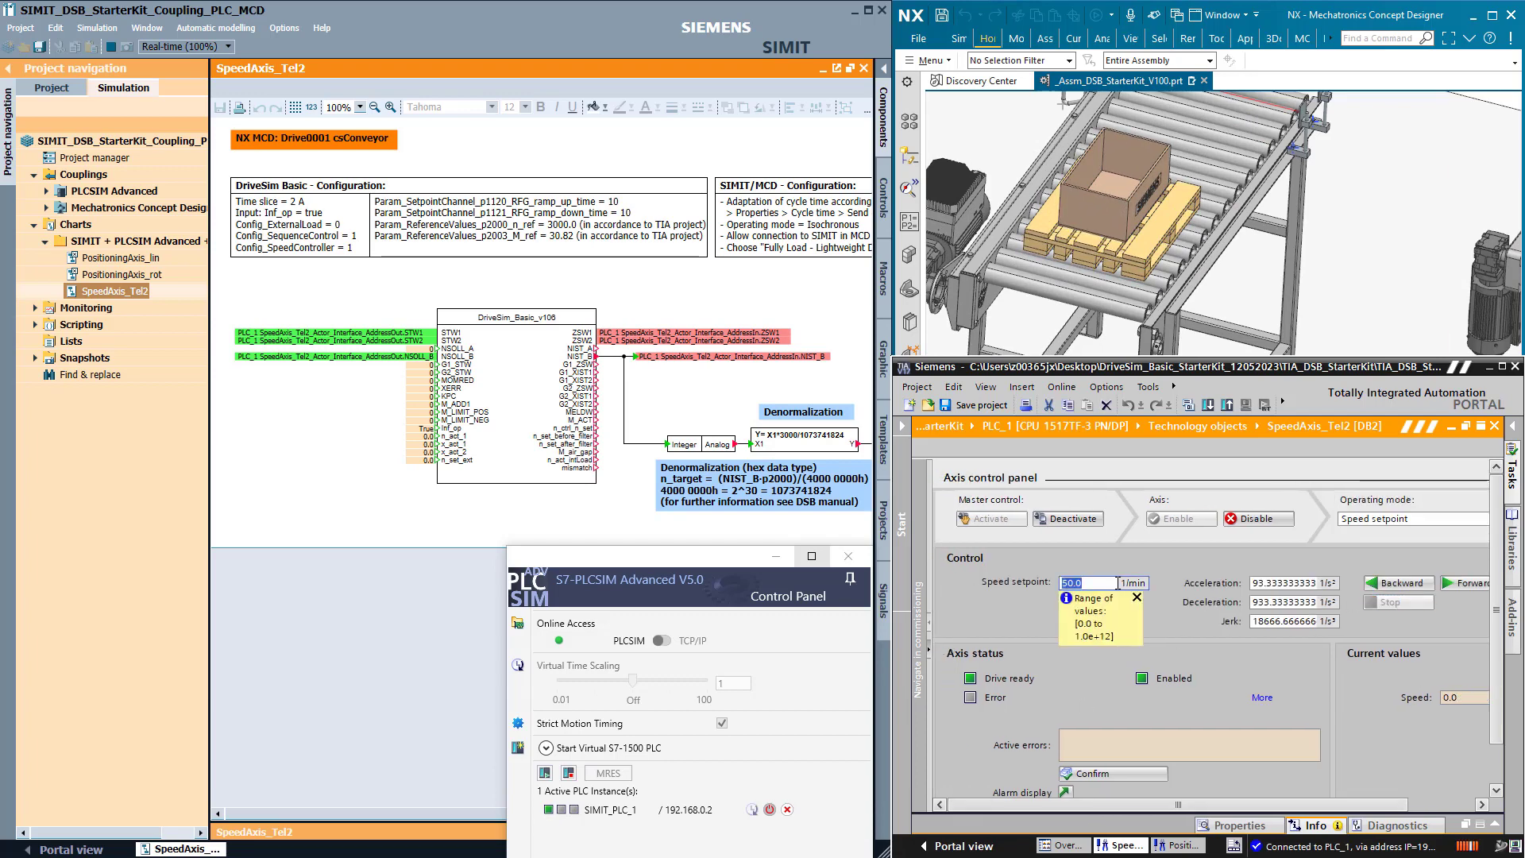
text(250)
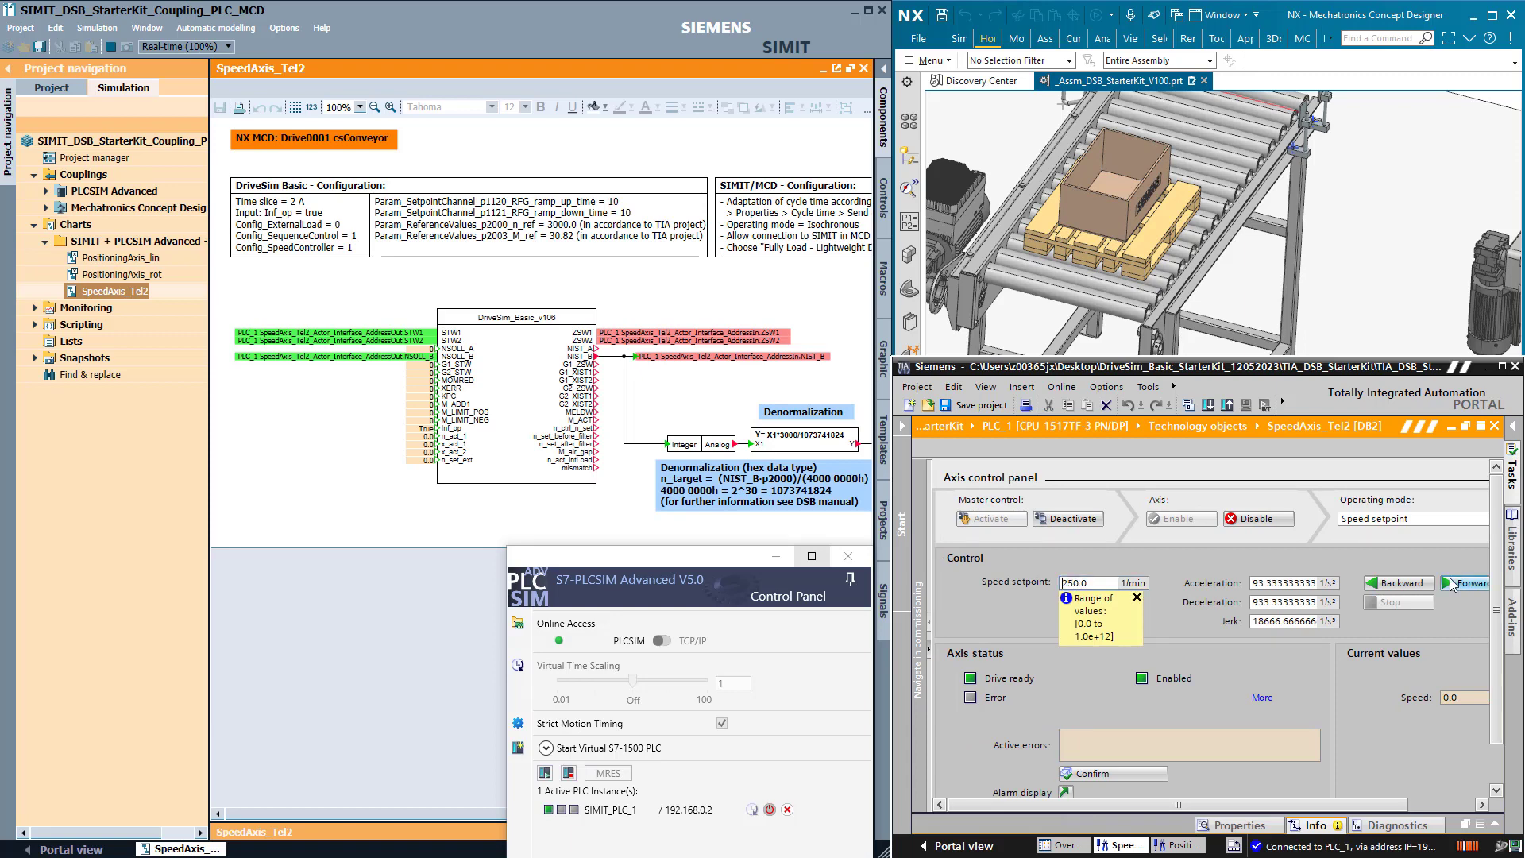
click(1460, 583)
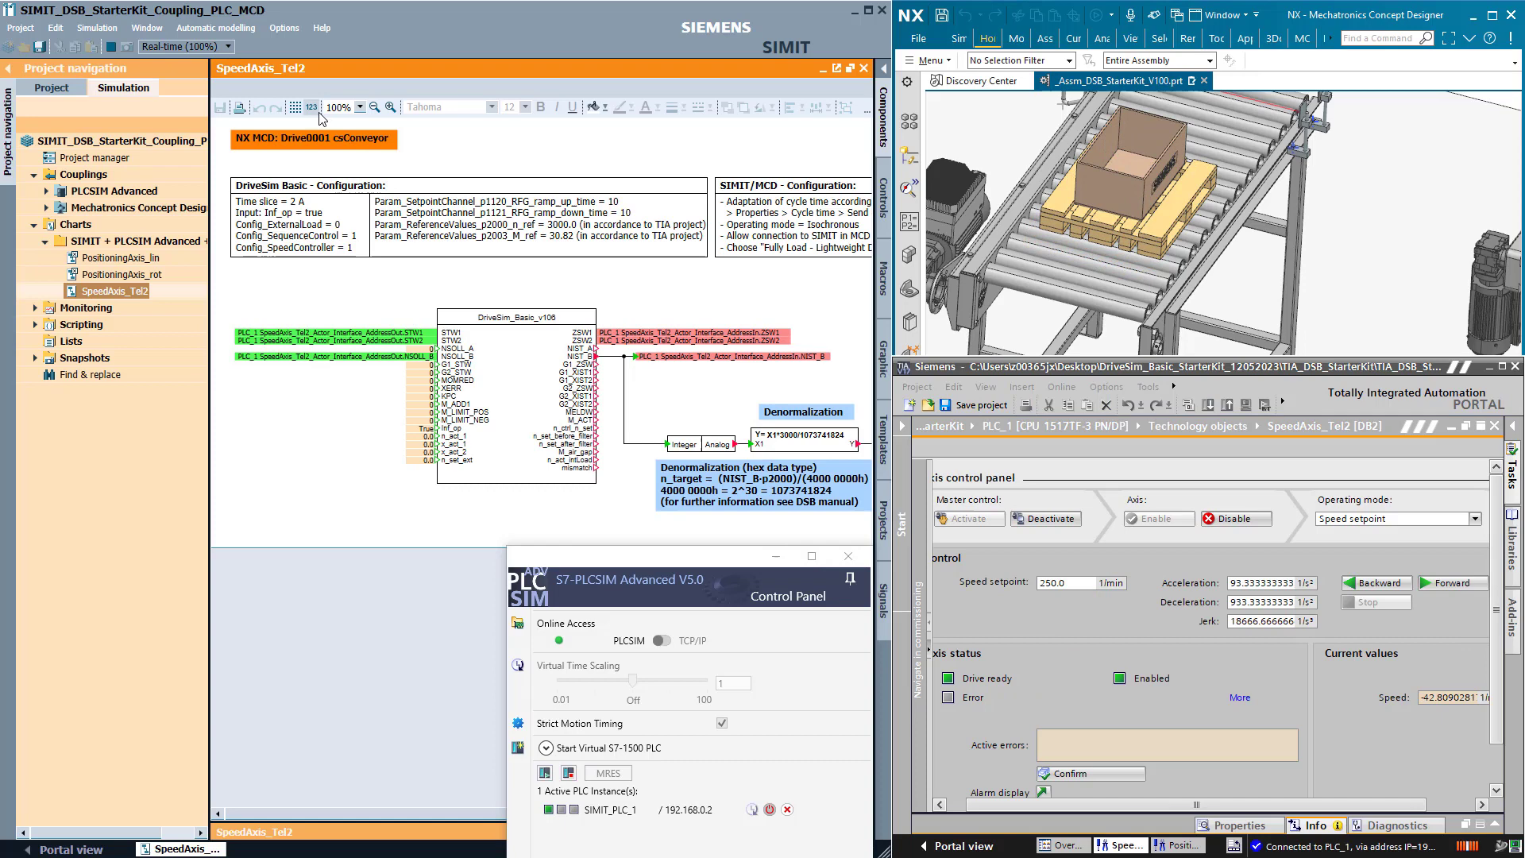
drag(419, 815, 501, 815)
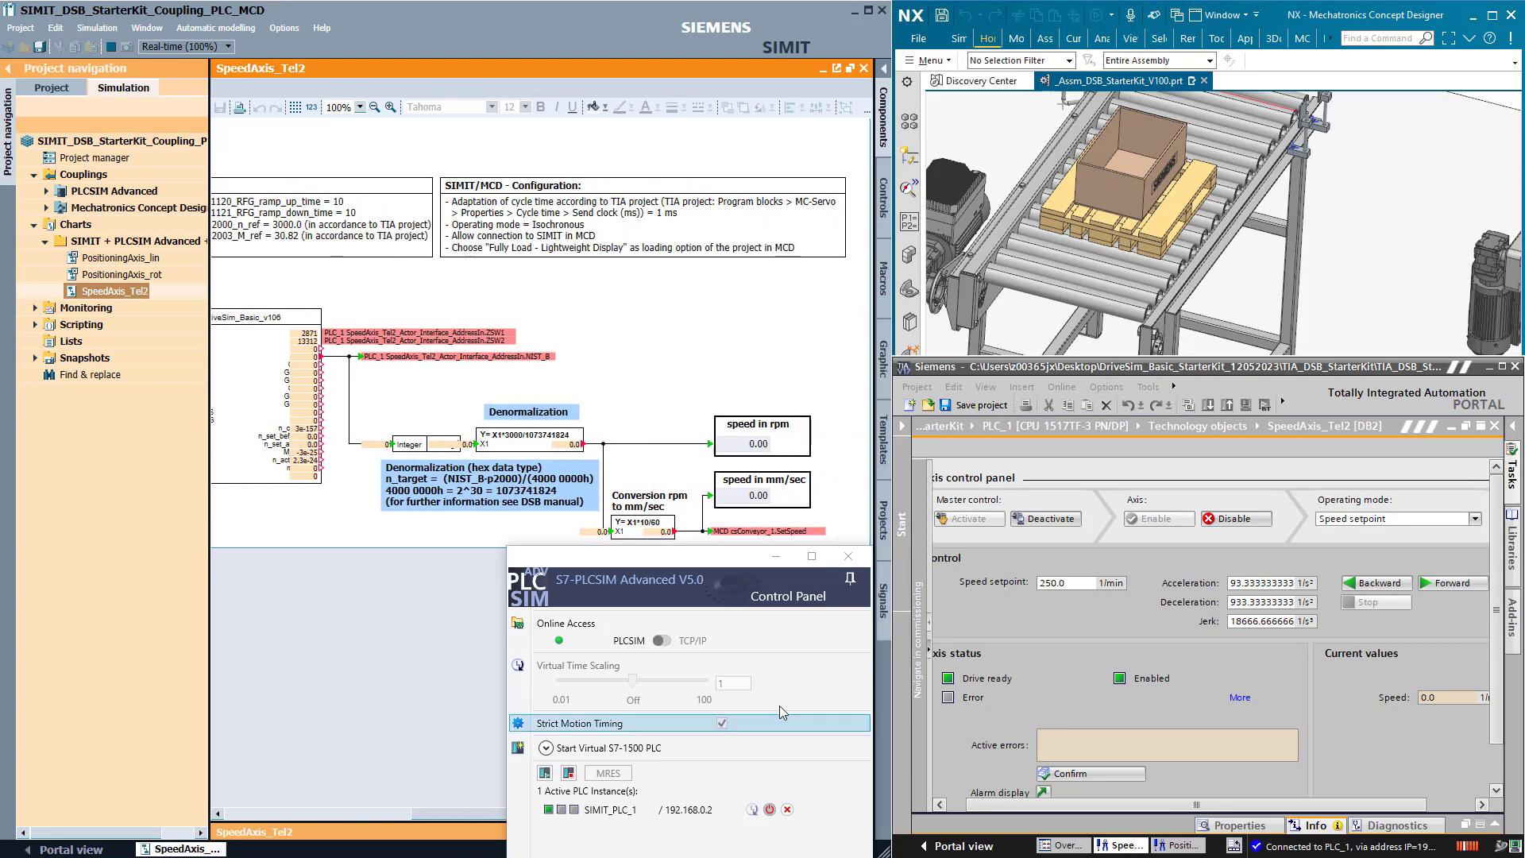
click(1431, 590)
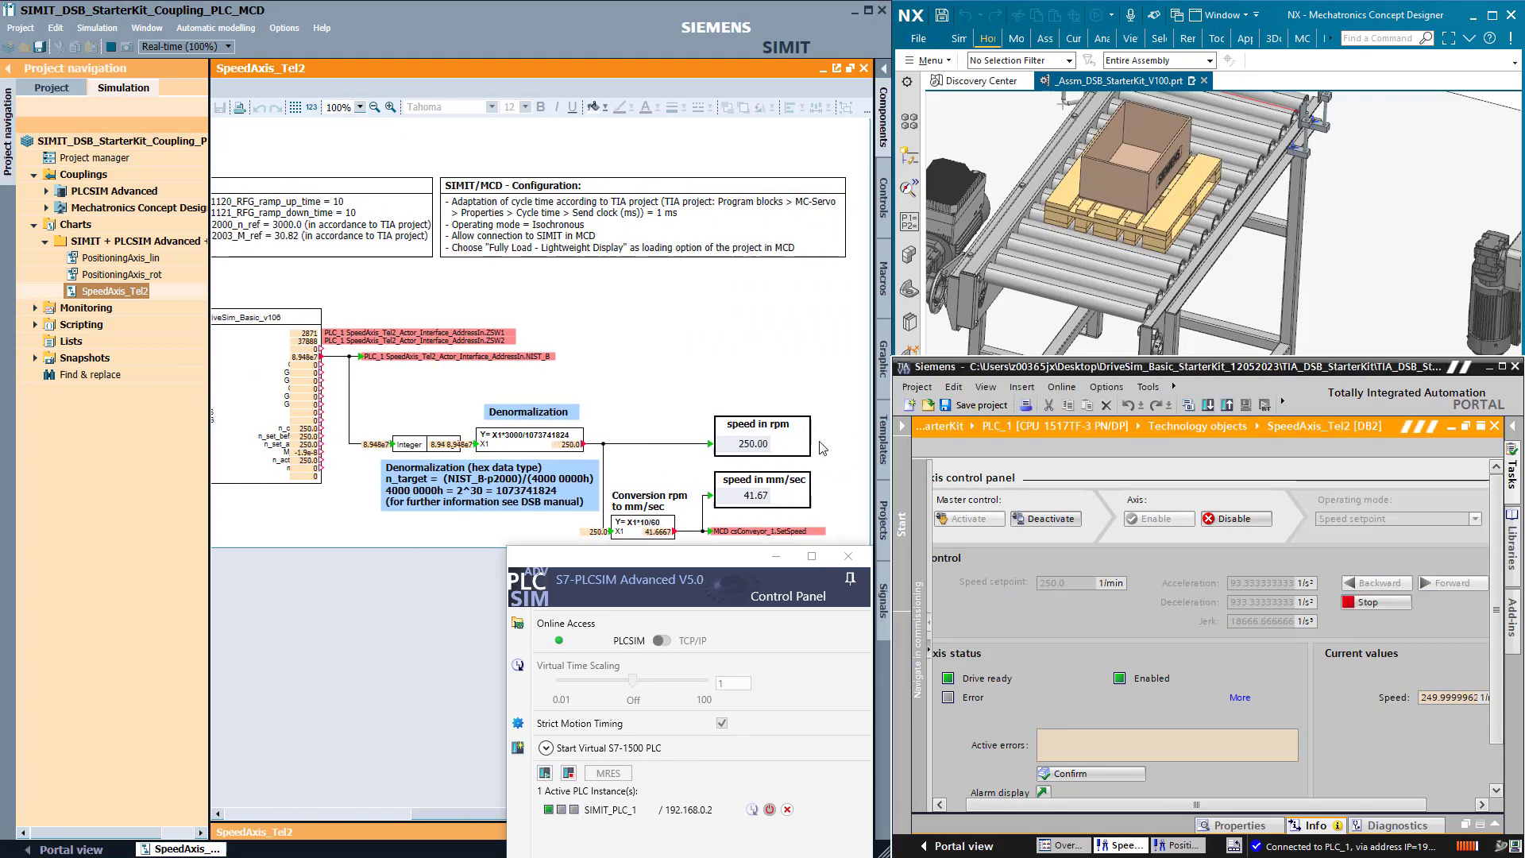
click(1073, 233)
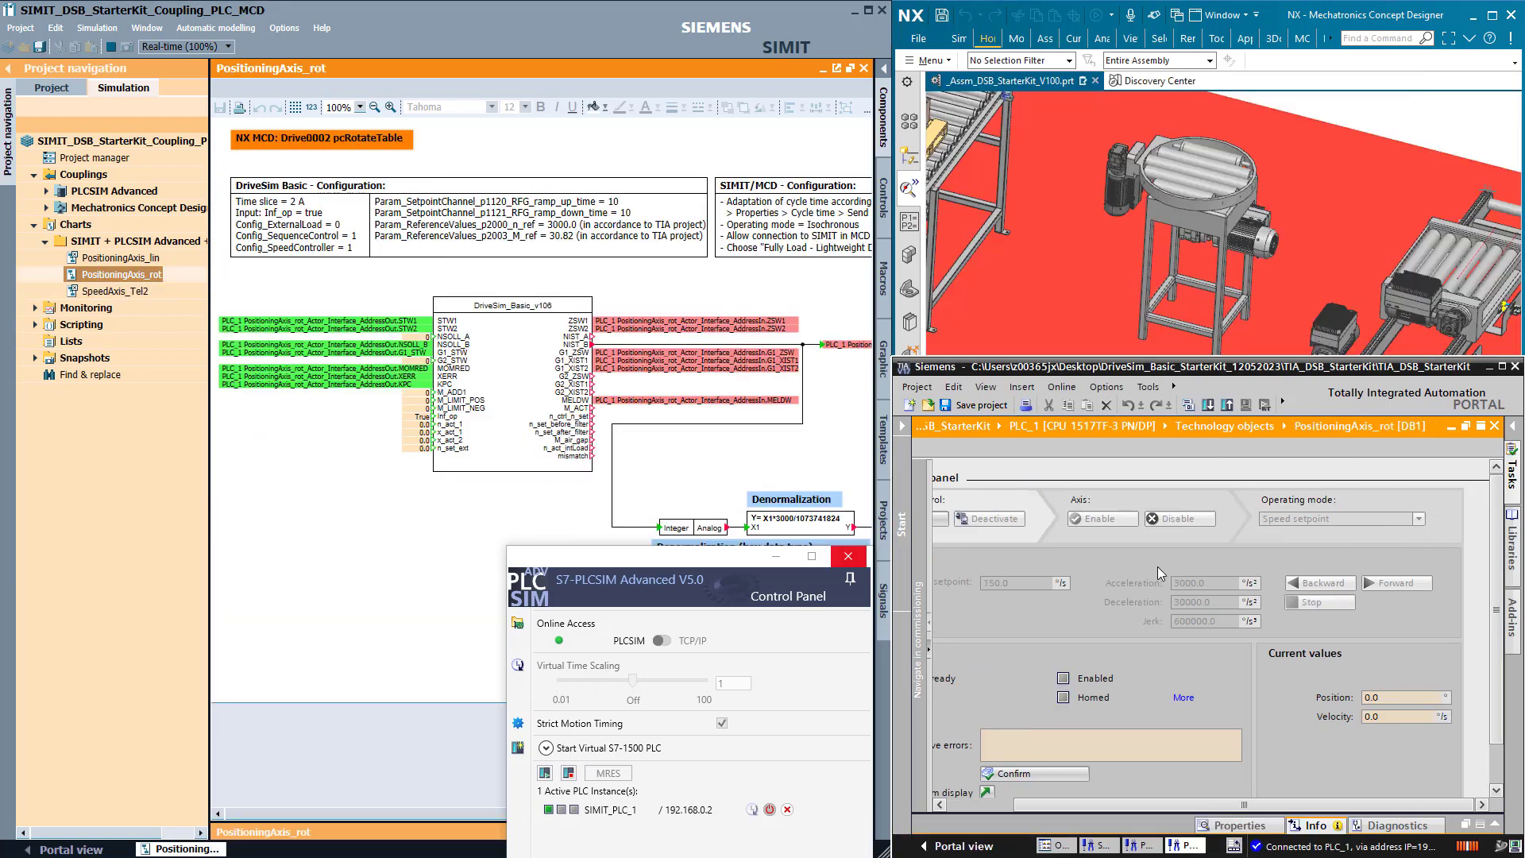
- Enable PositioningAxis_rot and turn the rotary table forward, then backward at 150 °/s
click(1173, 518)
click(1444, 583)
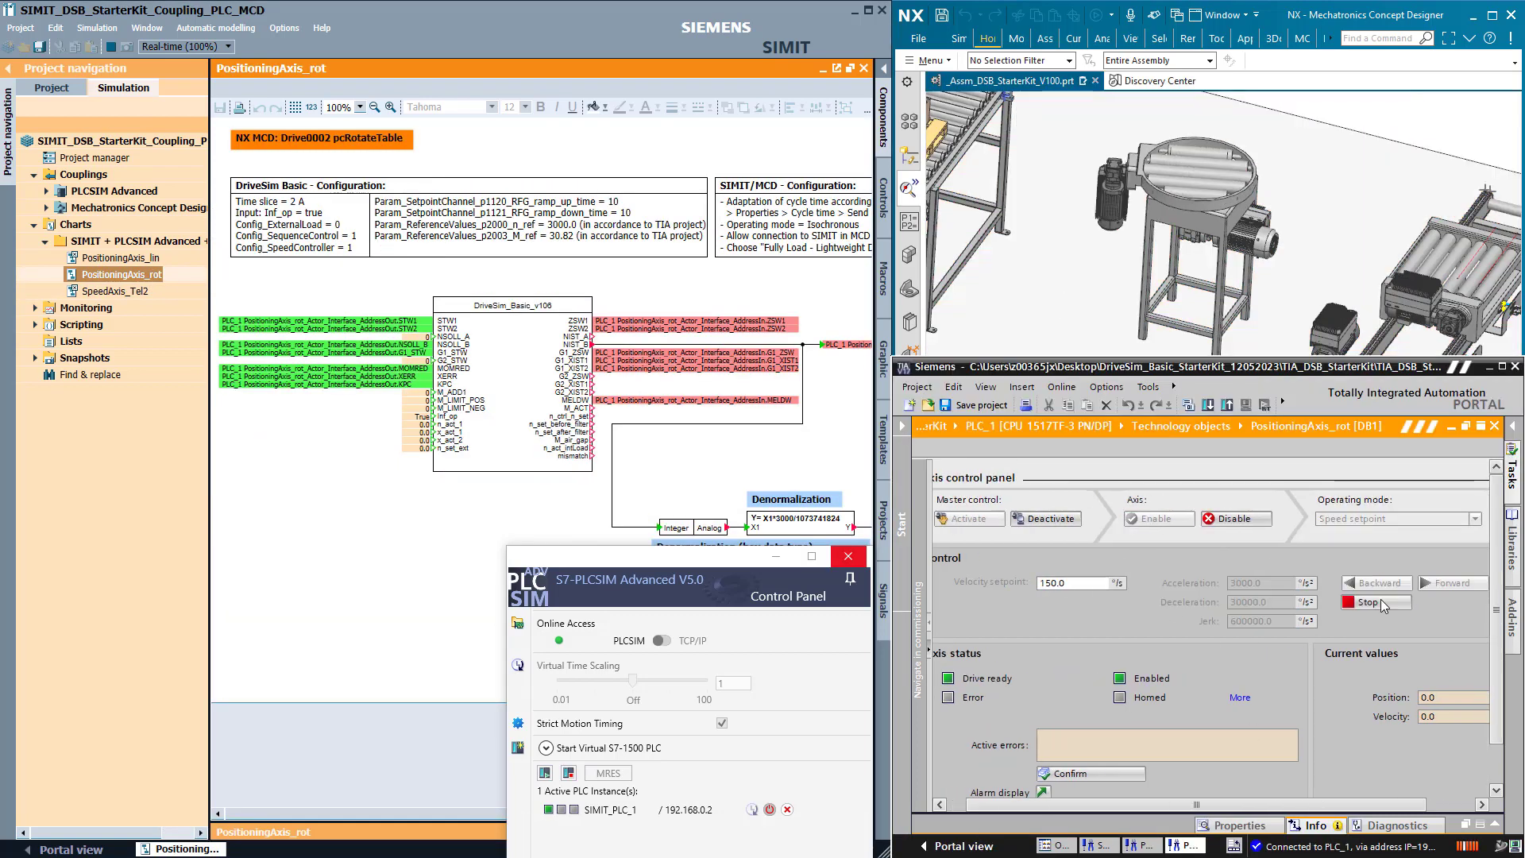
click(1379, 585)
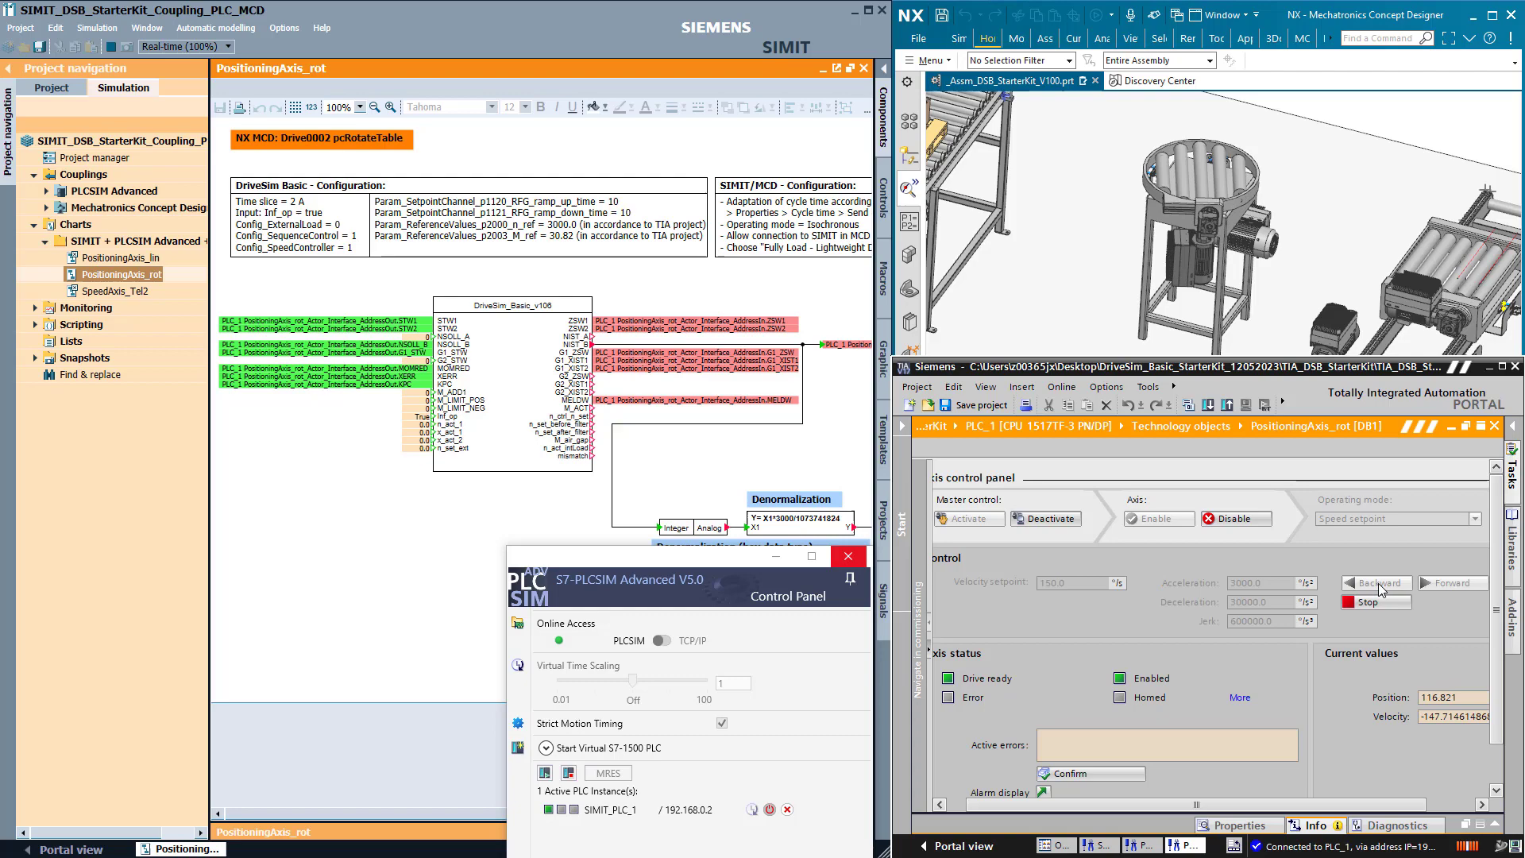